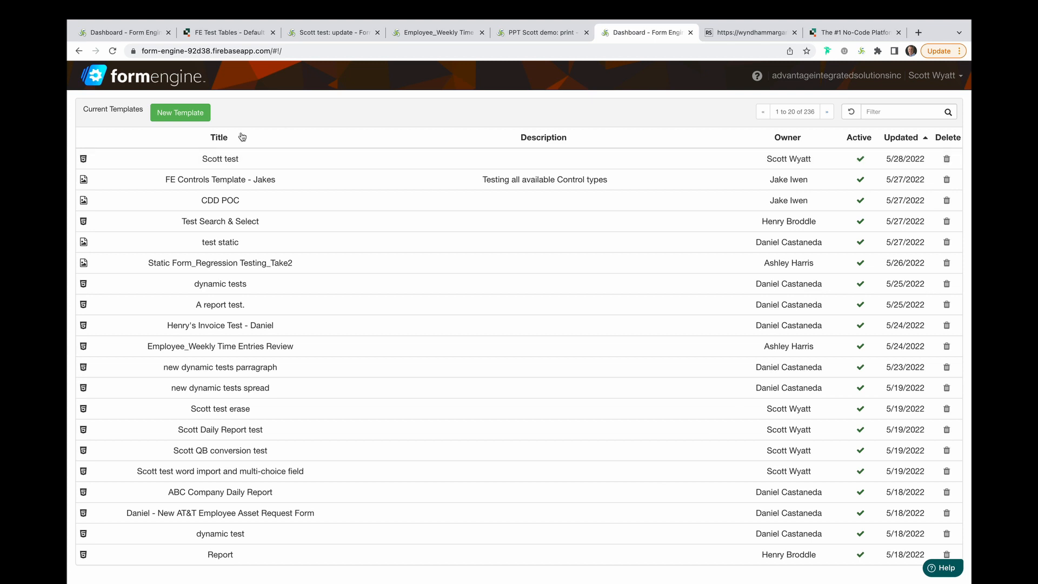
Start a new template, filter the applications for "demo" and select AIS Form Engine - Dev - Demo Data.
left_click(194, 115)
left_click(467, 165)
type("demo")
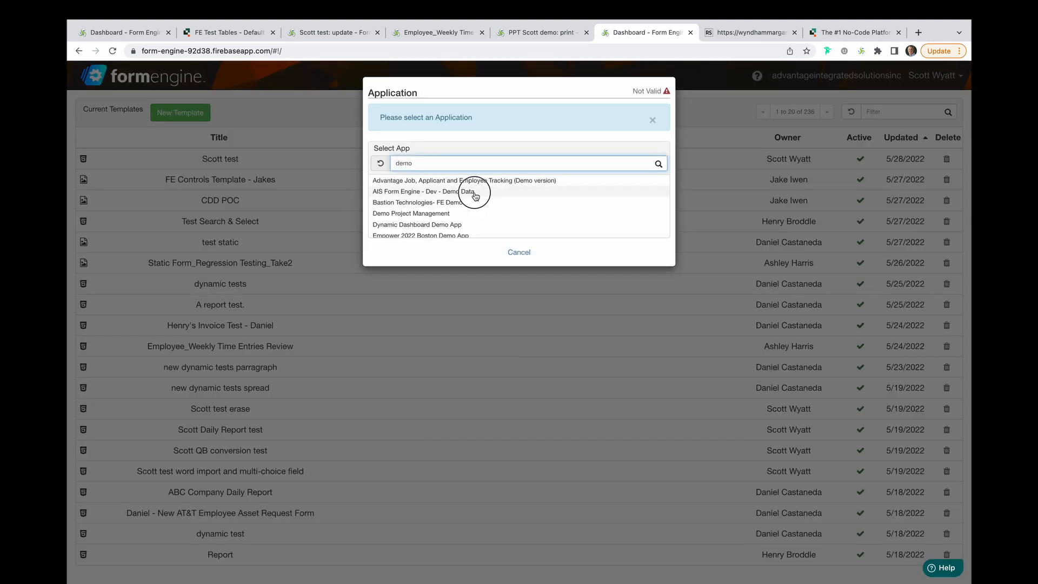
left_click(475, 192)
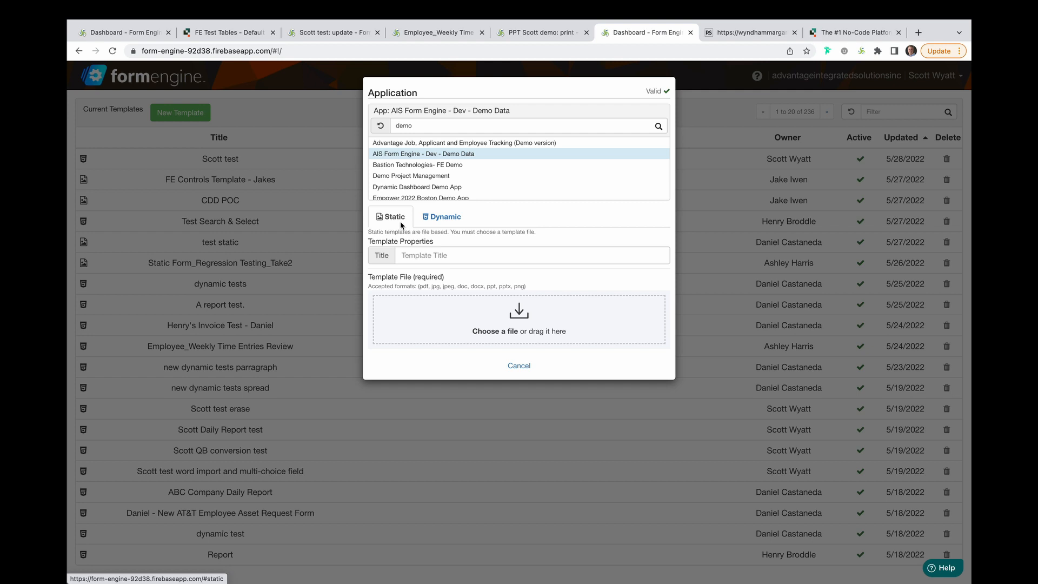
Make the template dynamic, title it with the presenter's first name followed by "demo", and create it without a template file.
left_click(445, 218)
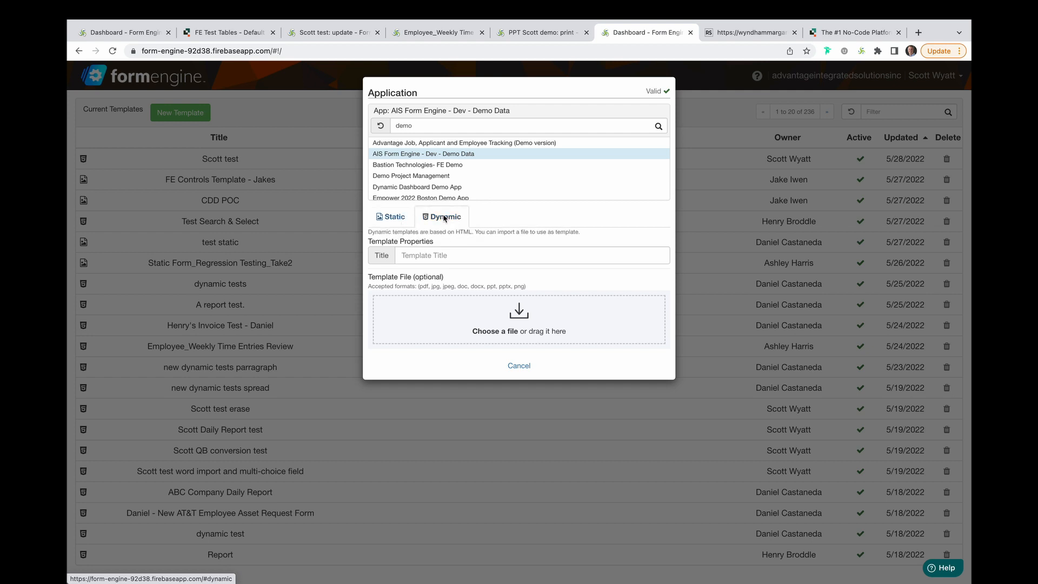
left_click(478, 256)
type("Scott demo")
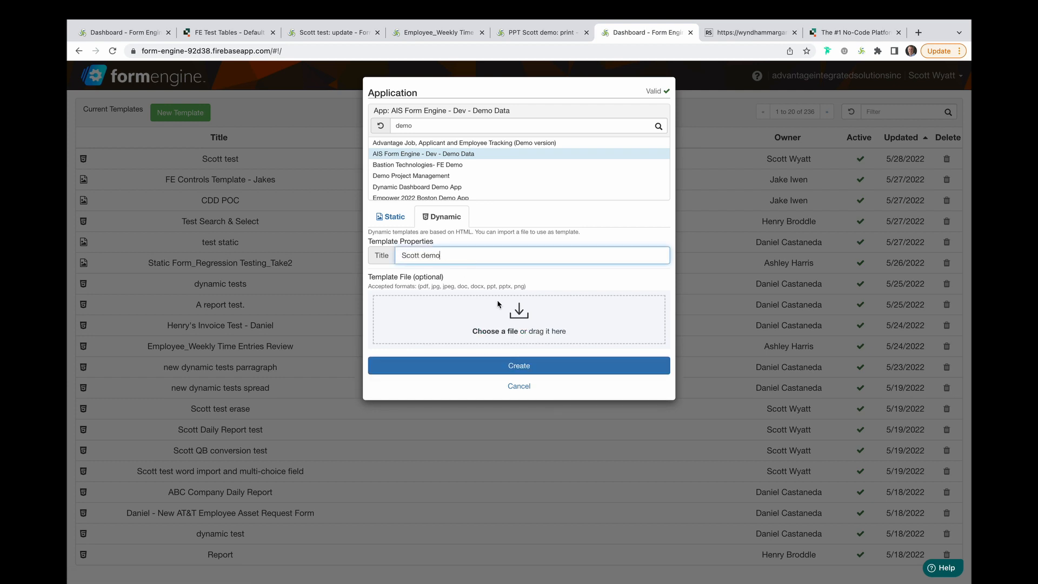
left_click(524, 366)
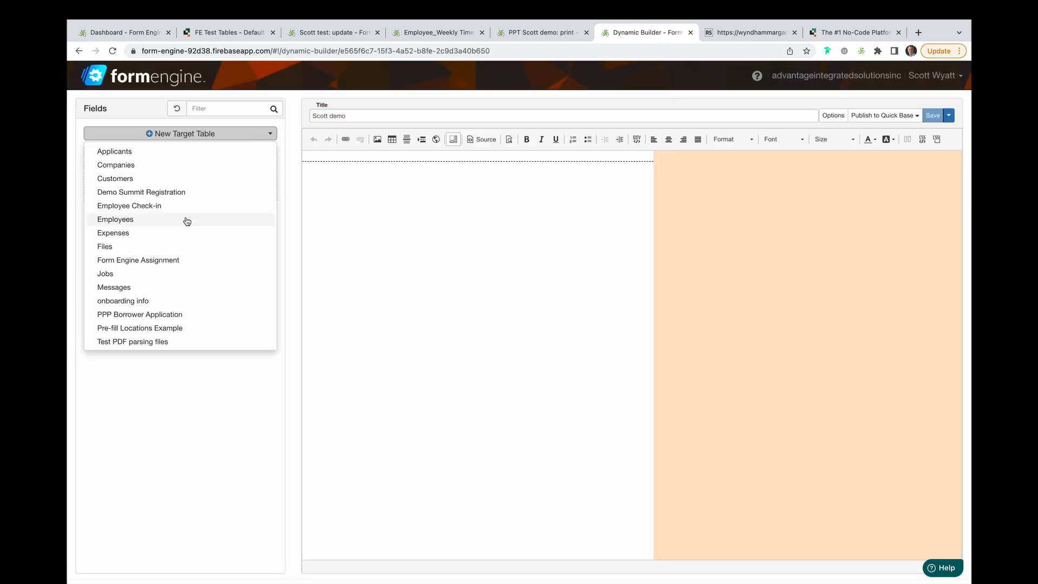
Add Employees as the target table and insert two blank lines at the start of the page.
left_click(129, 220)
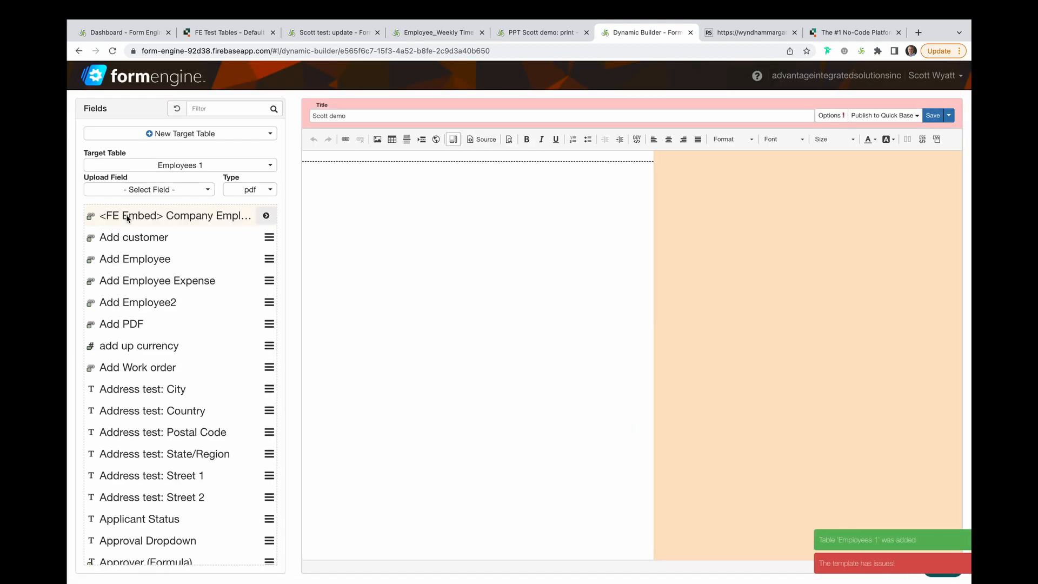
left_click(321, 168)
key("Return")
key("Return")
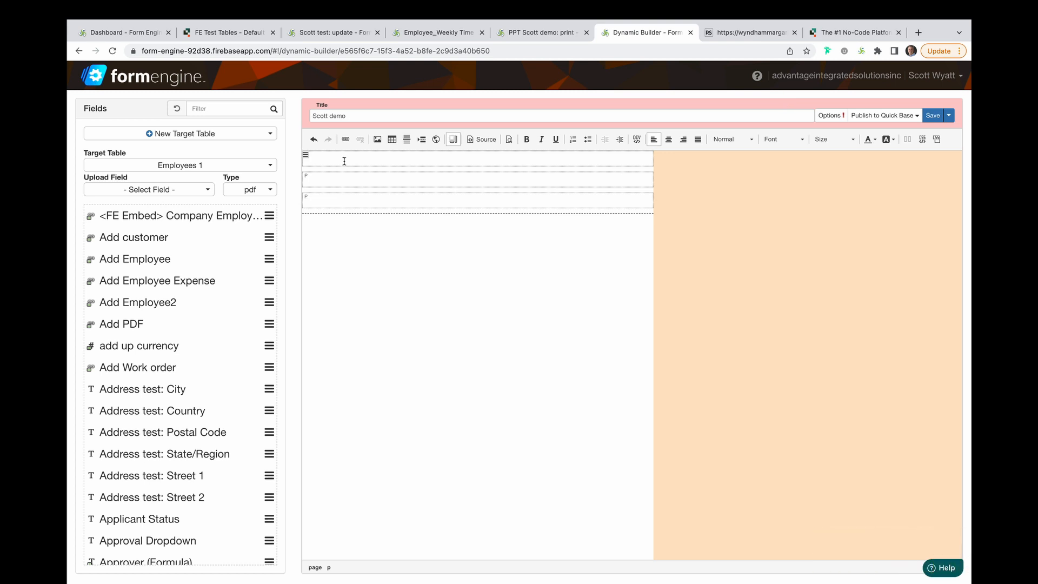
Copy the Control Access & Permissions section from the Quickbase website into the template's first line and center its heading.
left_click(857, 36)
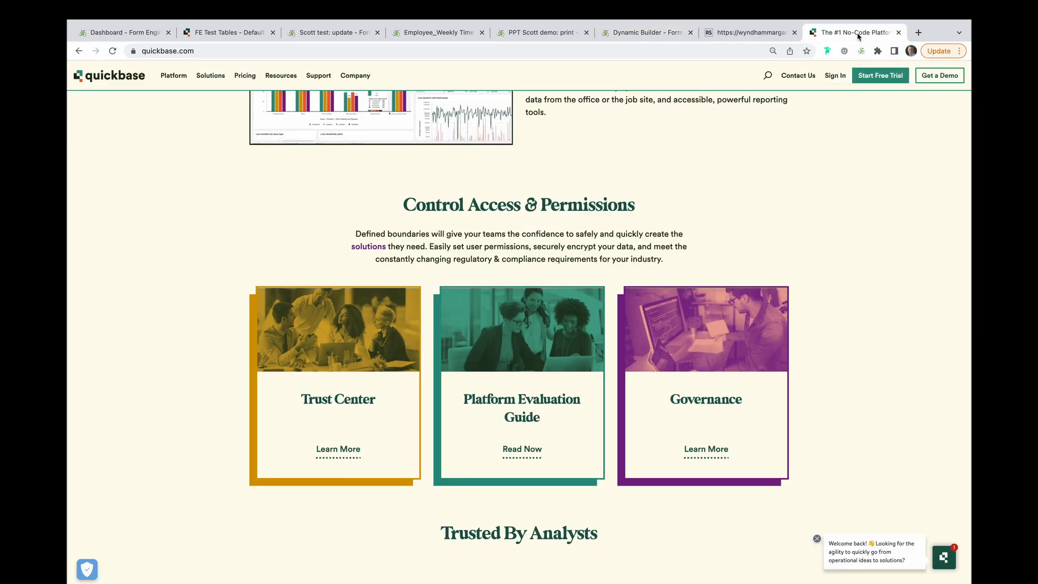
left_click_drag(405, 204, 815, 497)
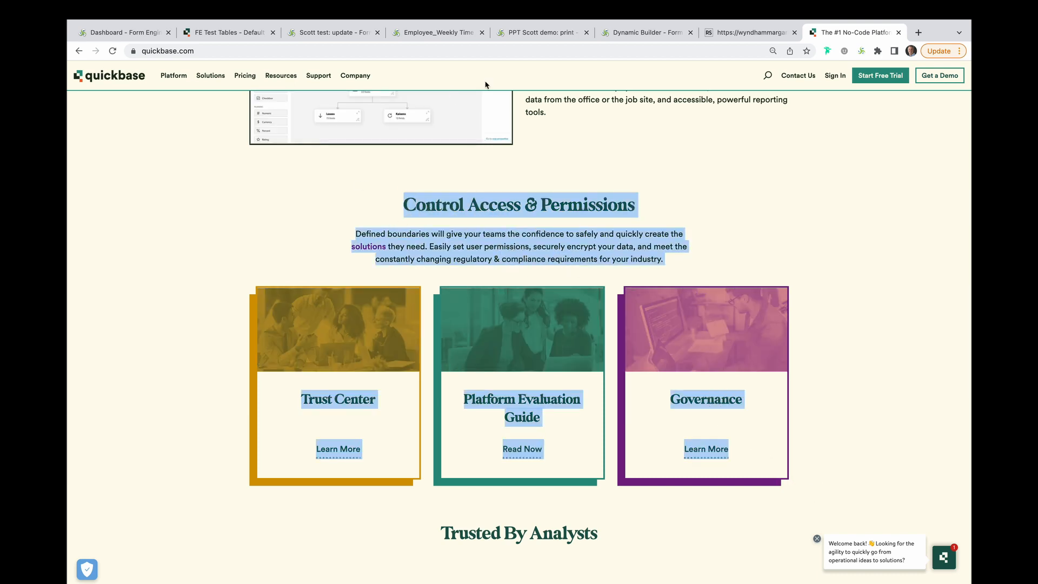
left_click(643, 34)
left_click(428, 153)
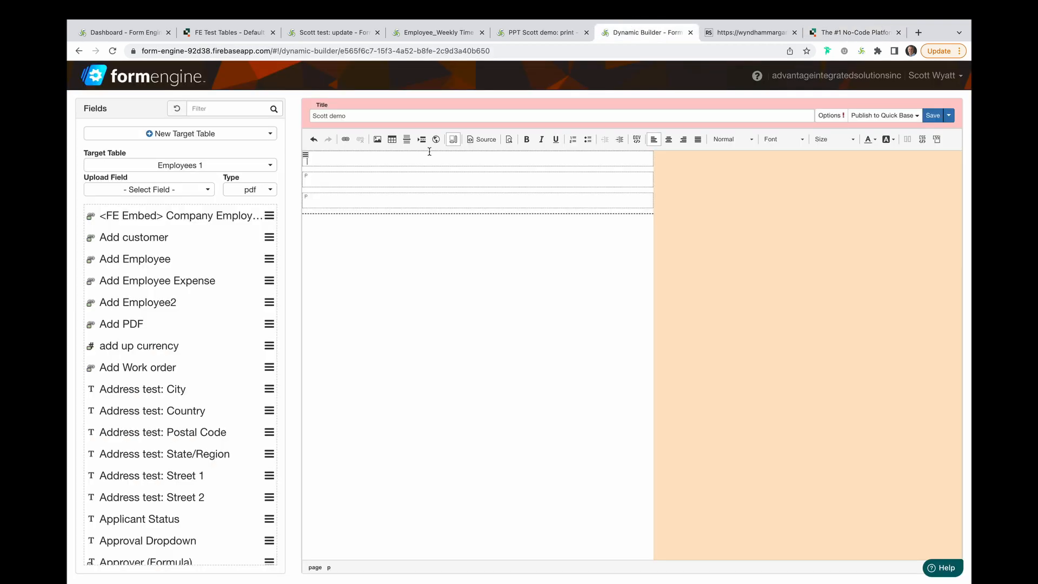
key("ctrl+v")
scroll(476, 373, "up", 5)
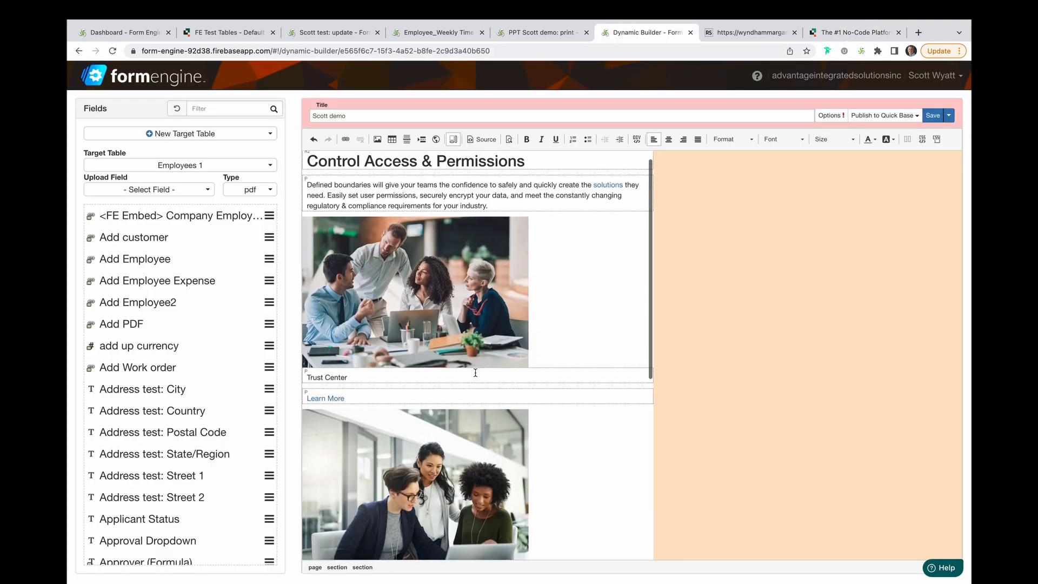
left_click_drag(530, 182, 303, 177)
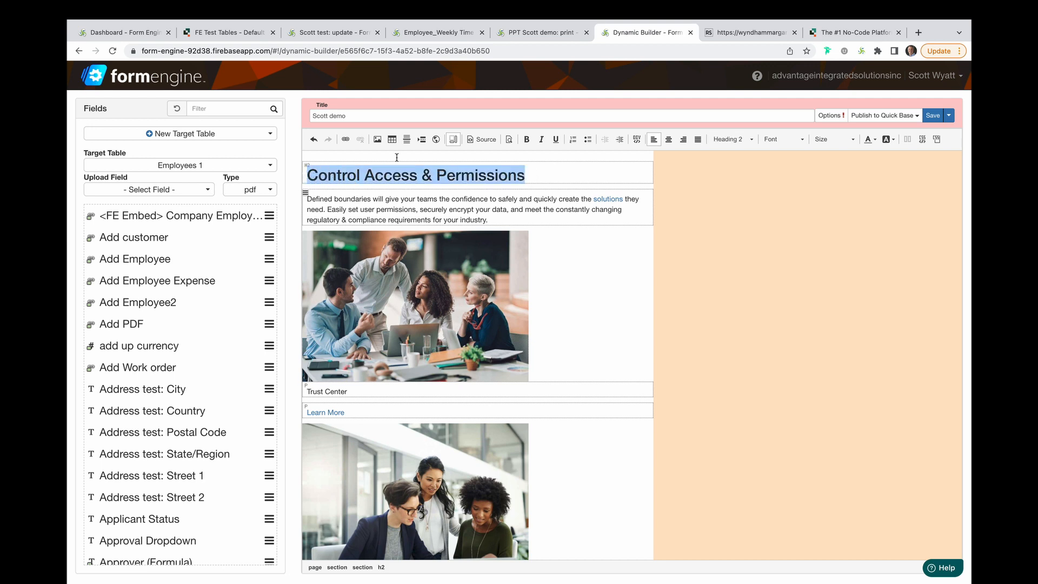
left_click(668, 139)
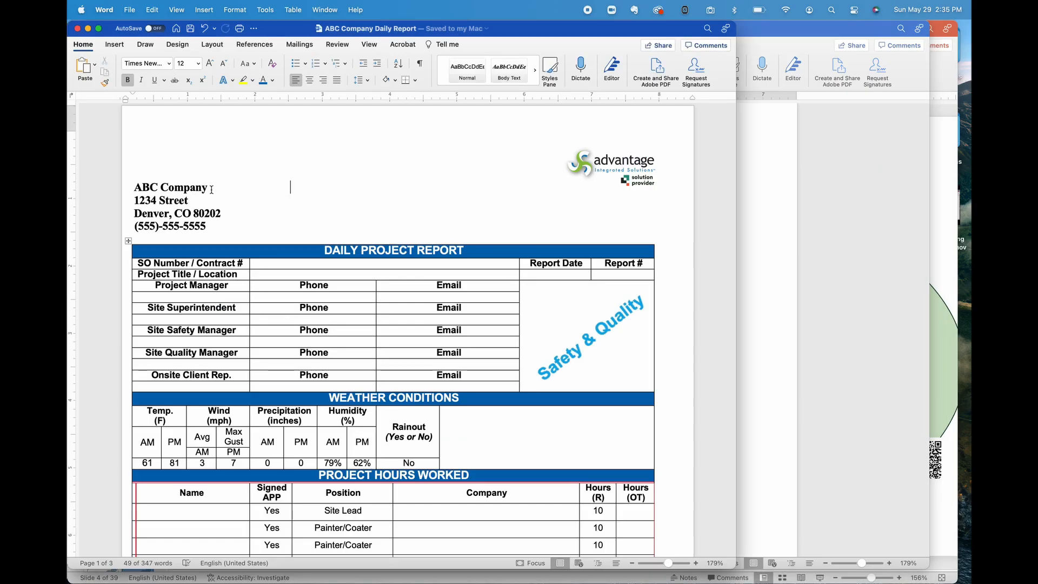
Copy the ABC Company Daily Report's letterhead and Daily Project Report table from Word into the template, and right-align the advantage logo.
left_click_drag(133, 151, 597, 399)
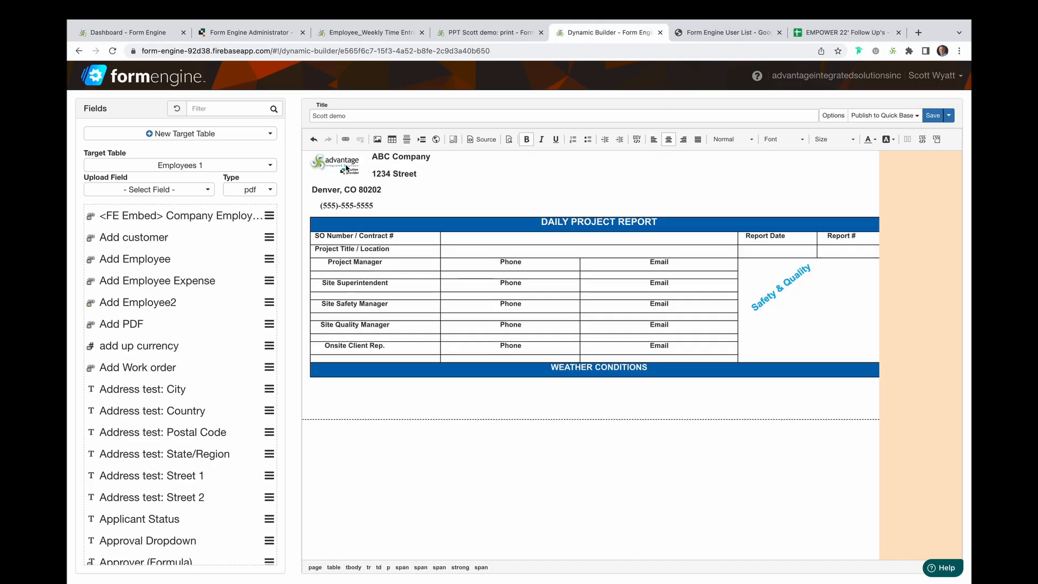
left_click(346, 168)
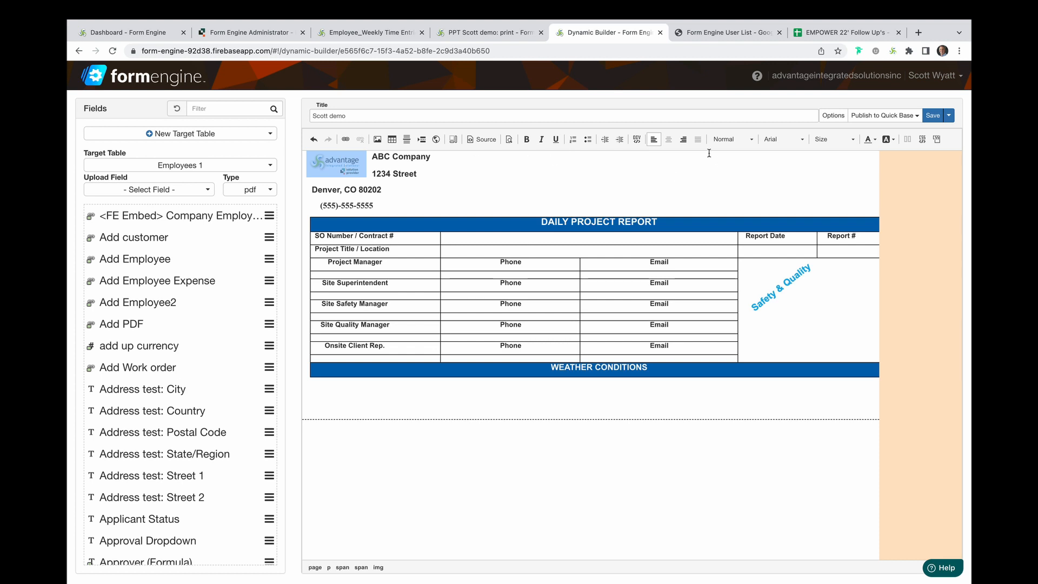
left_click(683, 140)
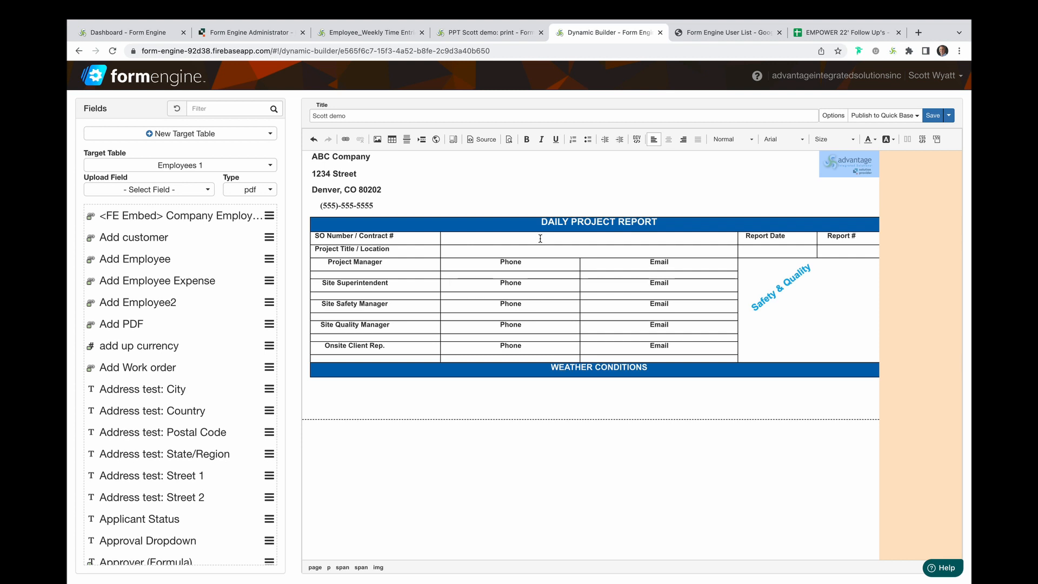
Insert the Phone Number field on a new line below the Phone label in the Project Manager row, filtering fields for "phone".
left_click(530, 261)
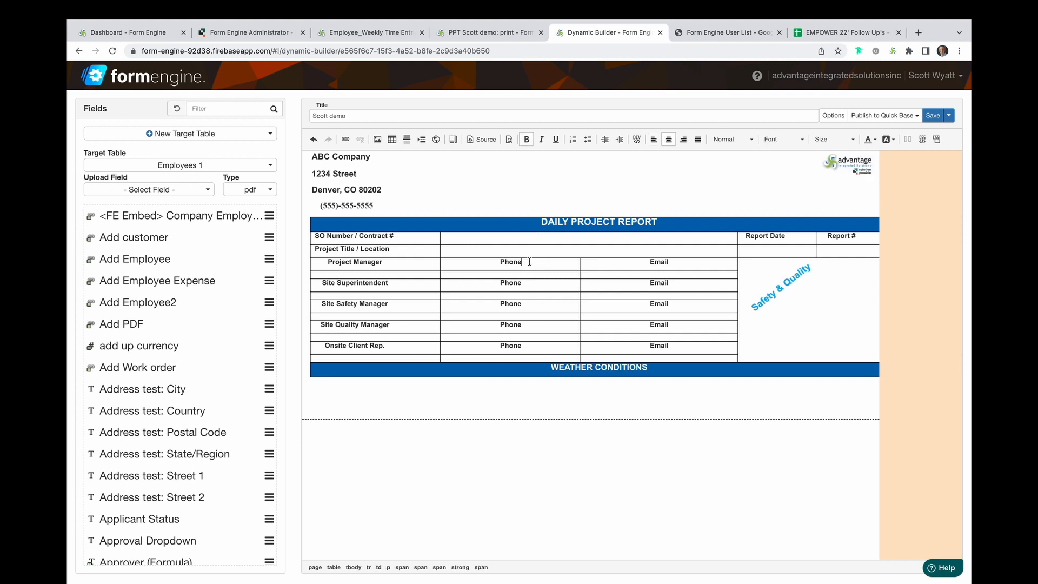
left_click(242, 108)
type("phone")
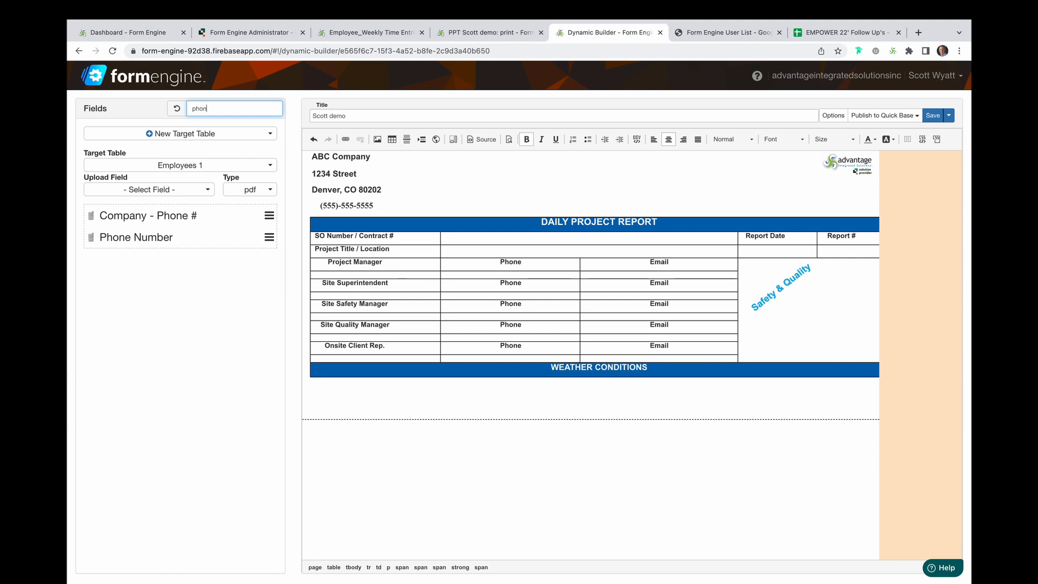
left_click(535, 262)
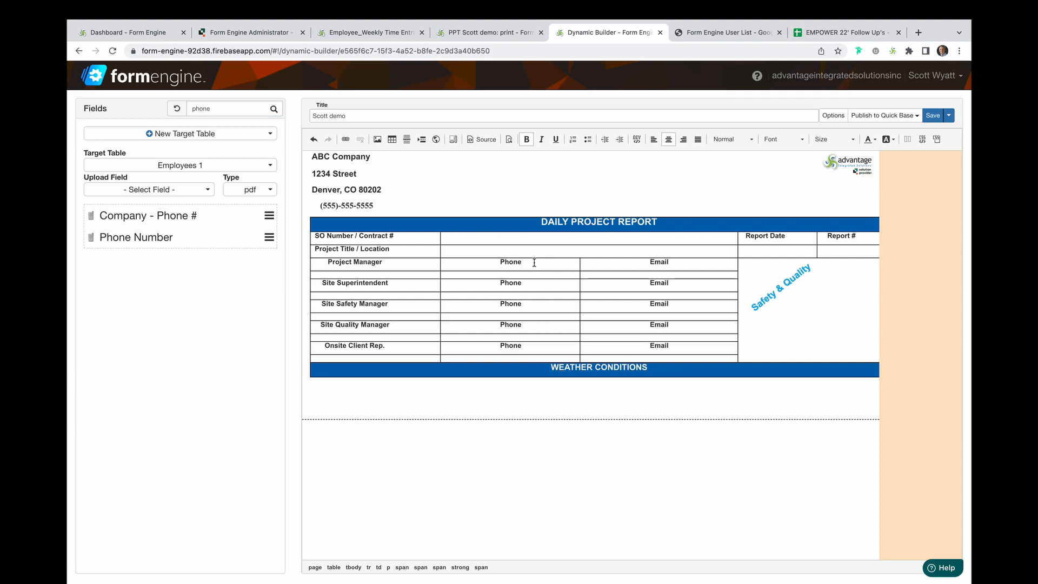
key("Return")
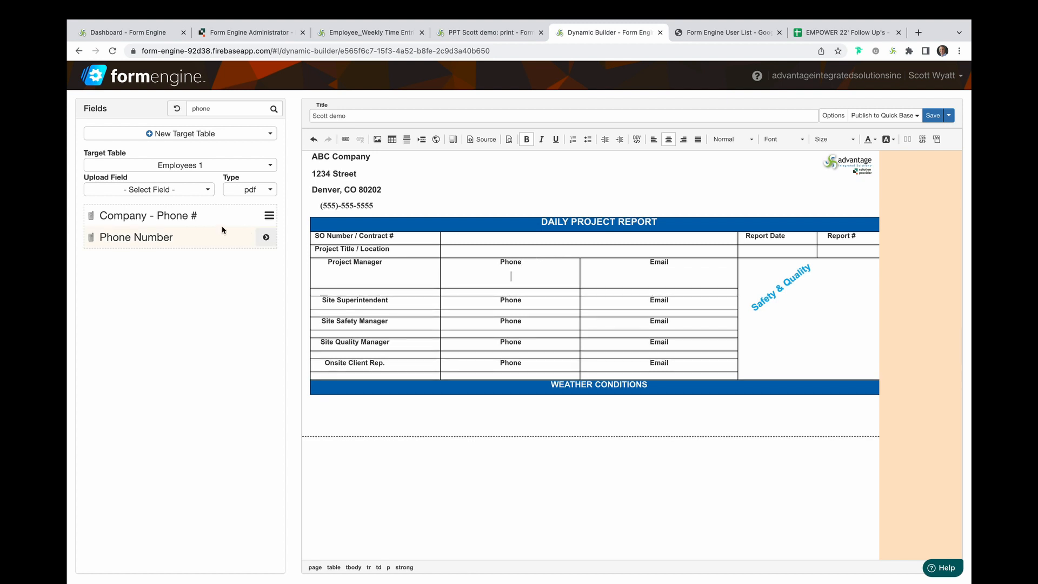
left_click(266, 237)
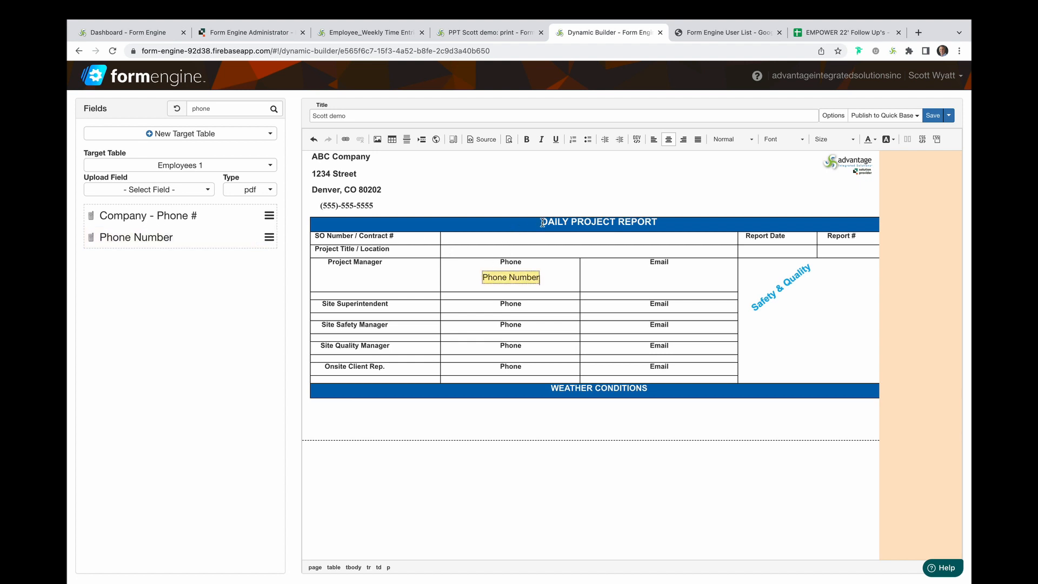
Change the text color of the DAILY PROJECT REPORT heading to yellow (F1C40F).
left_click_drag(543, 223, 659, 221)
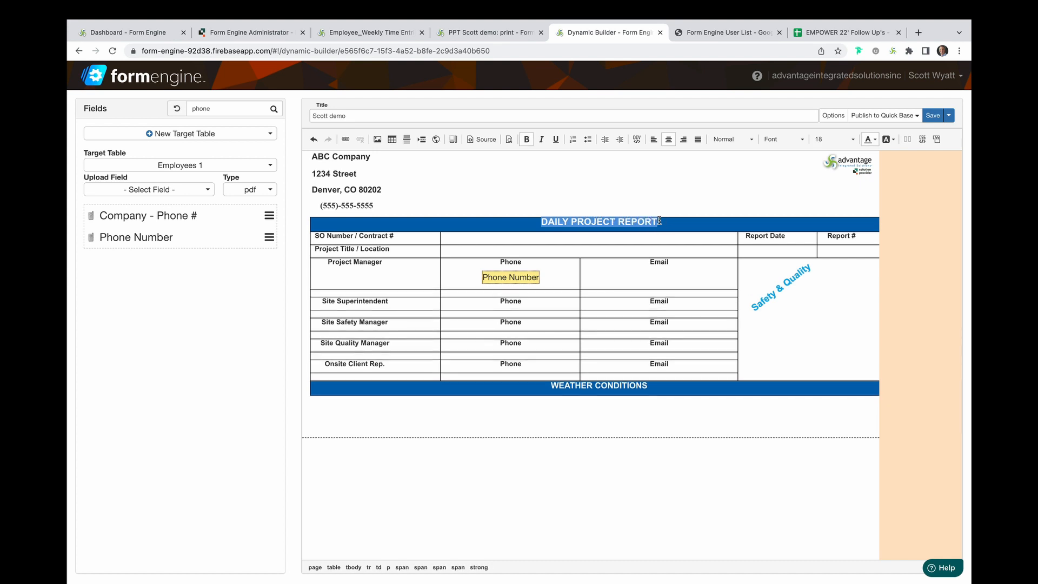
left_click(872, 140)
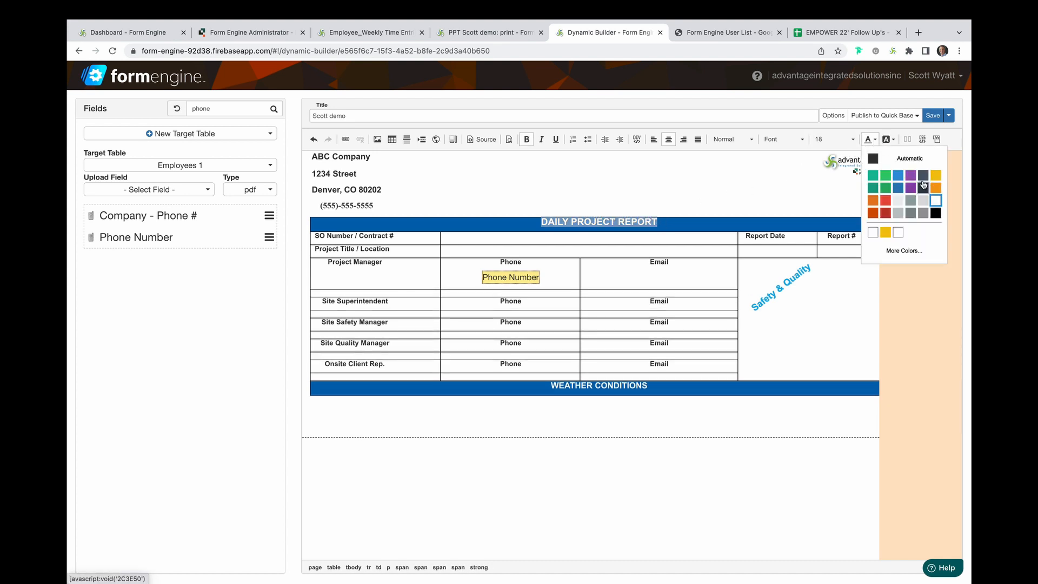
left_click(935, 179)
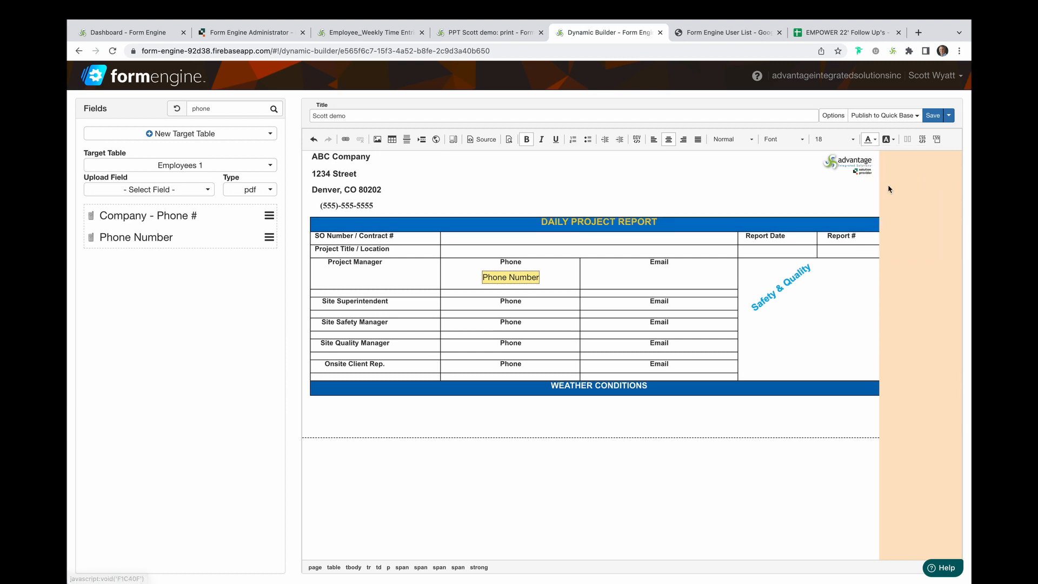
left_click(726, 200)
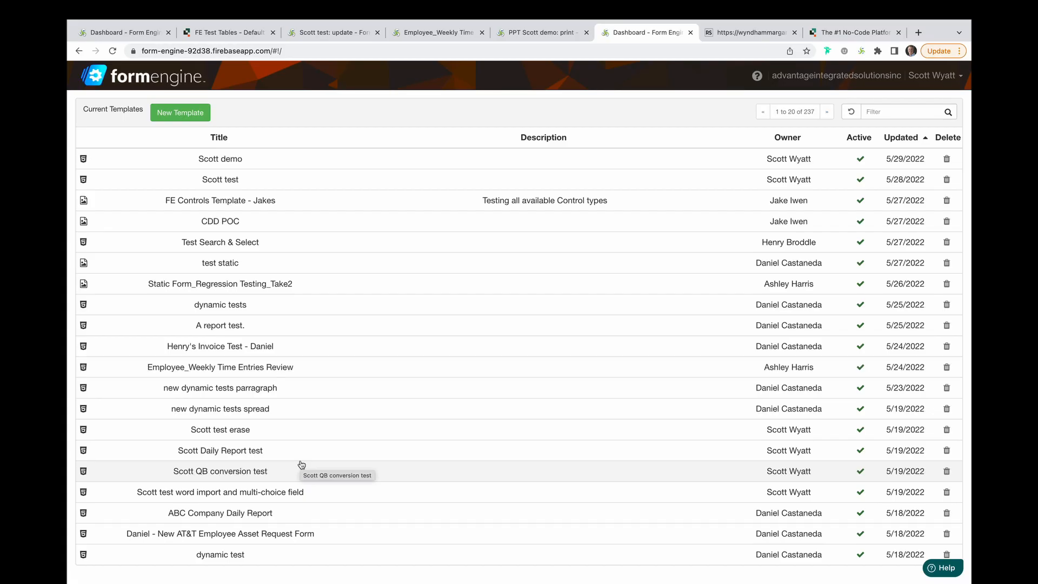
Examine the HTML source of the Employee_Weekly Time Entries Review template and its rendered weekly timesheet form.
left_click(312, 371)
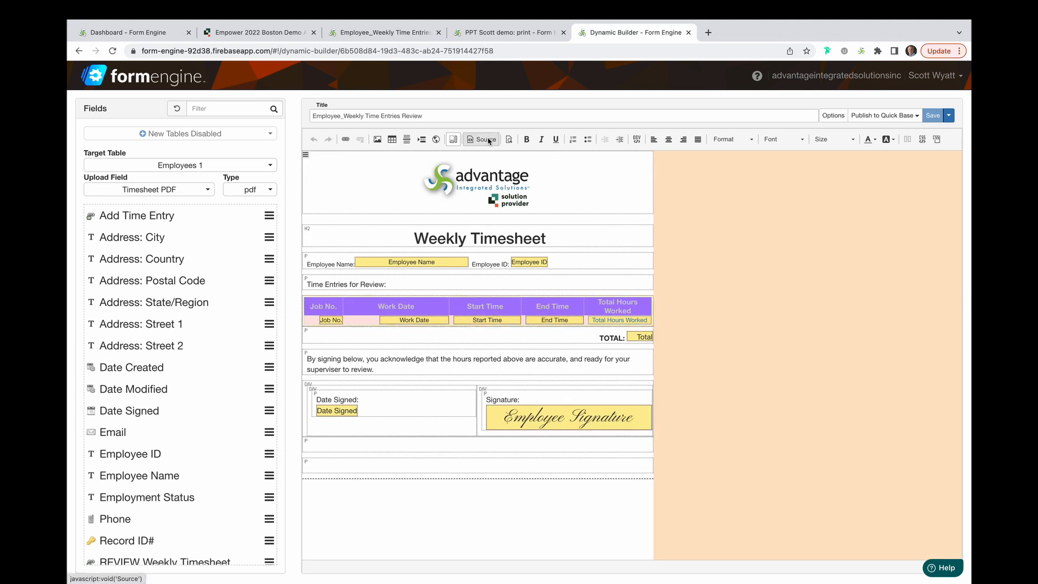
left_click(485, 140)
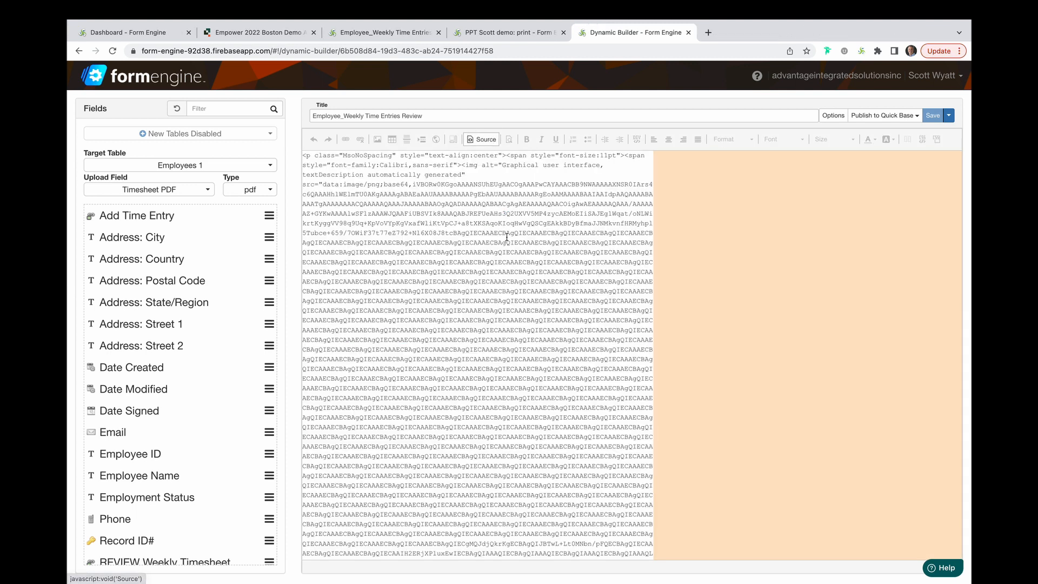
scroll(507, 237, "down", 20)
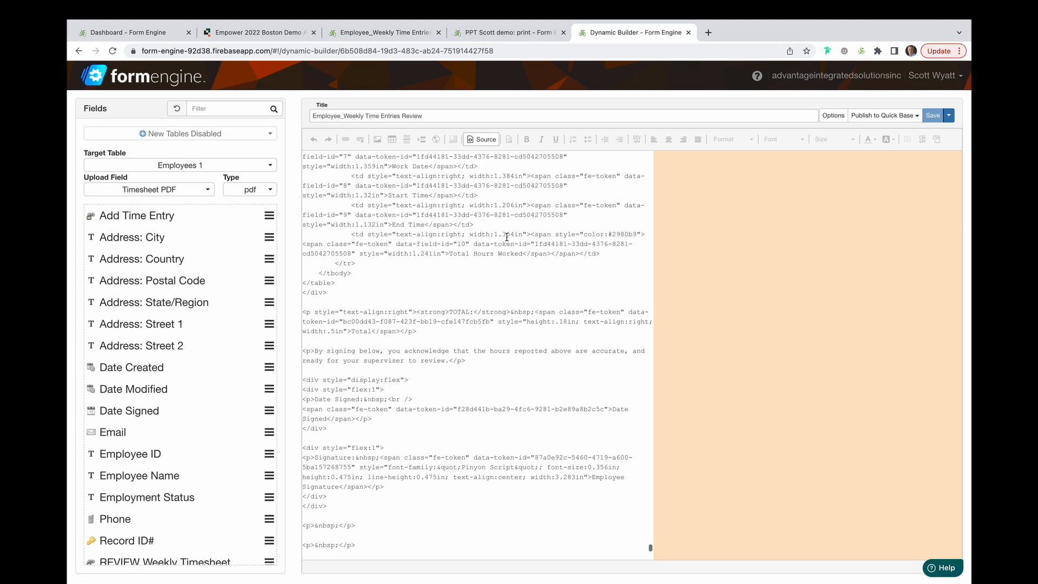
left_click(475, 139)
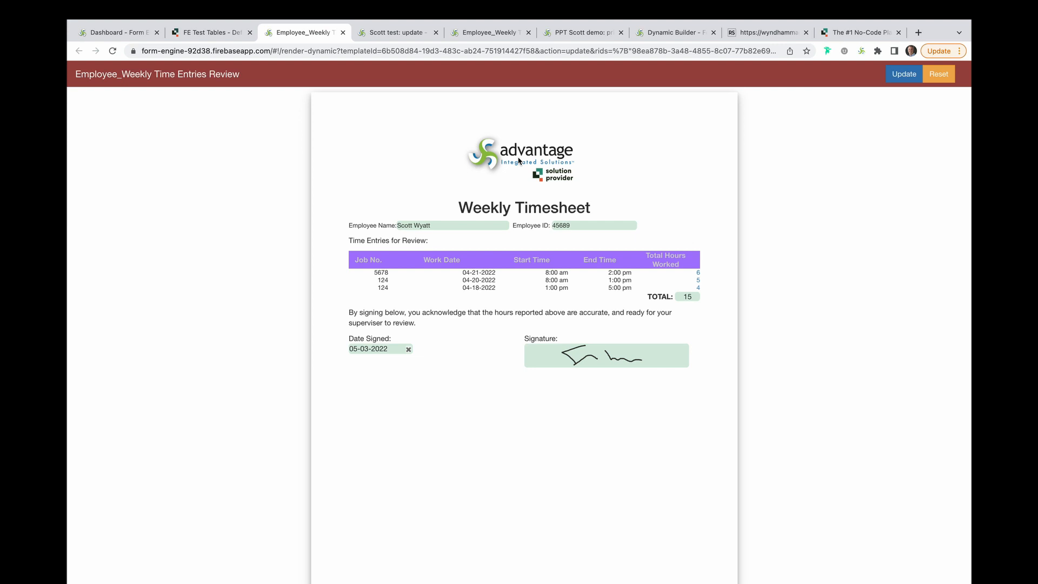
left_click(343, 33)
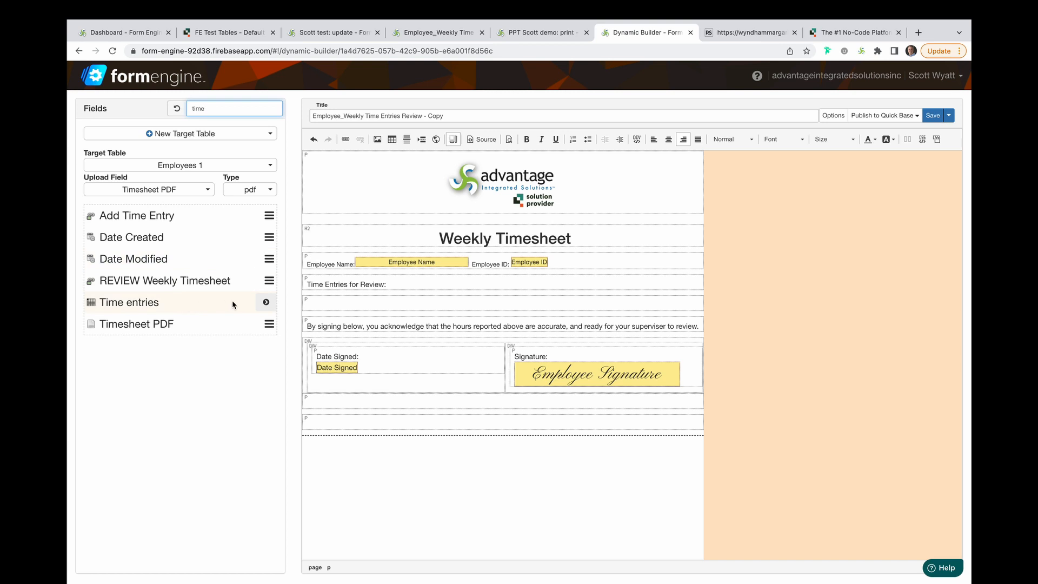
Insert the Time entries field below "Time Entries for Review:" as a Tabular report, leaving its display settings at their defaults.
left_click(264, 303)
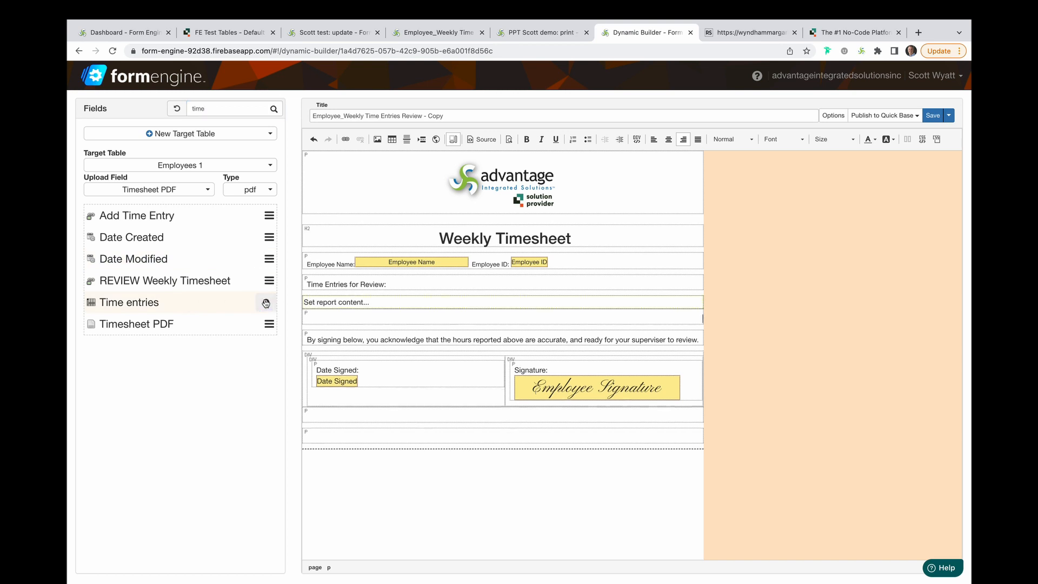
left_click(265, 303)
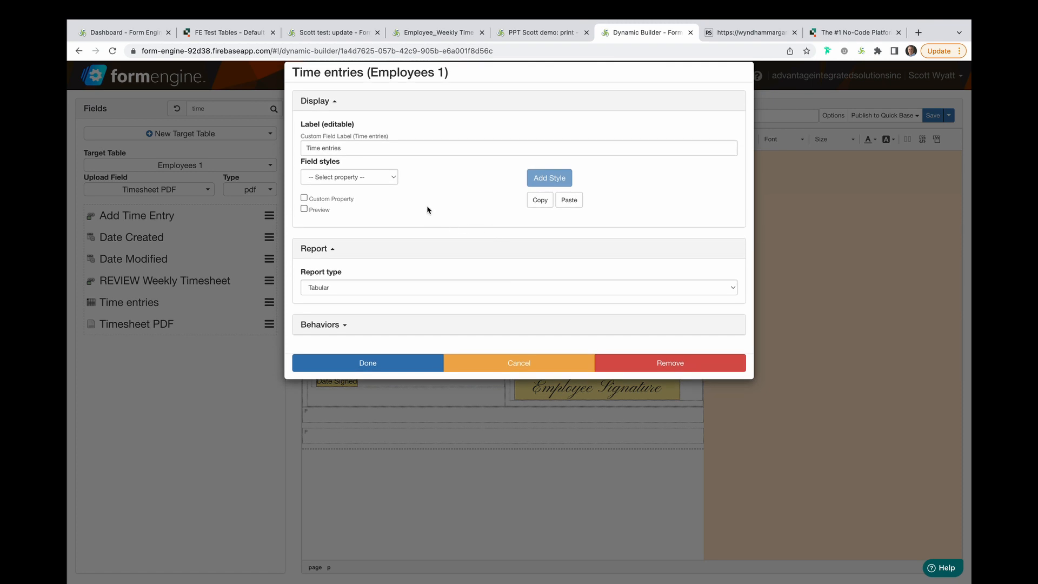
left_click(391, 177)
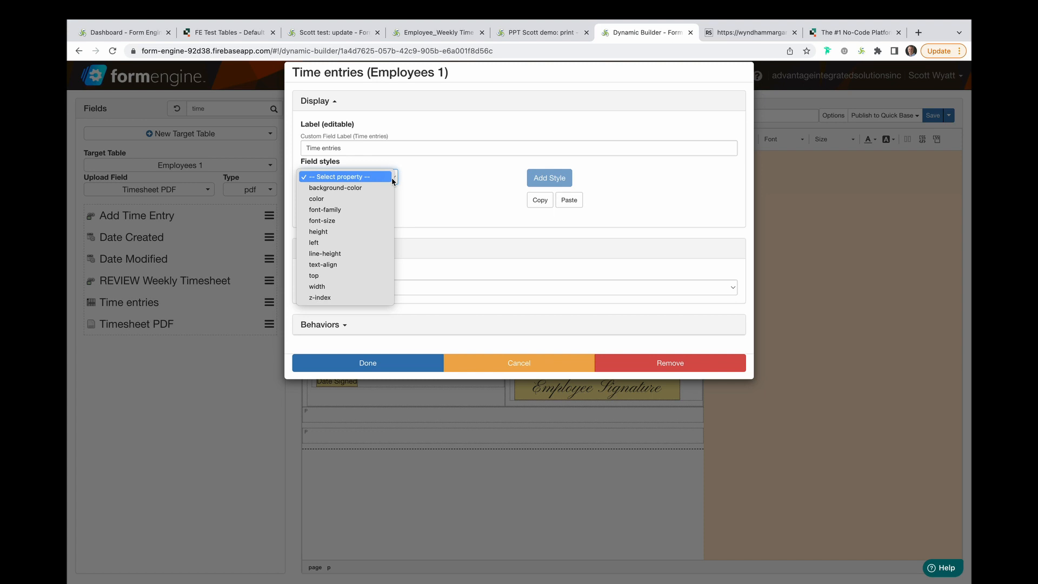
left_click(443, 196)
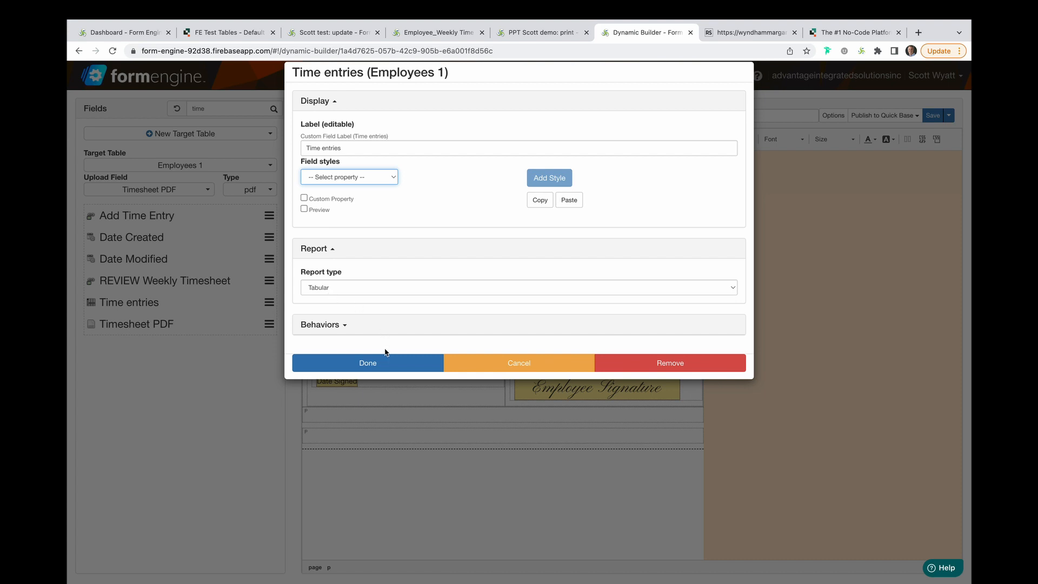
left_click(385, 365)
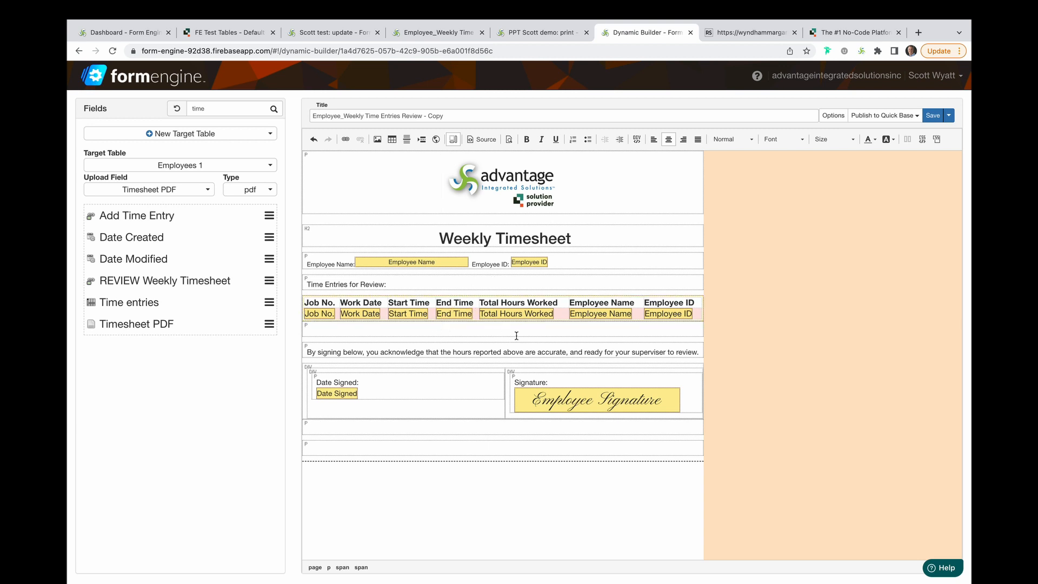
Add "Total:" aligned right below the time entries report and insert the Total Total Hours Worked field, filtering fields for "total".
left_click(549, 330)
type("Total:")
left_click(221, 105)
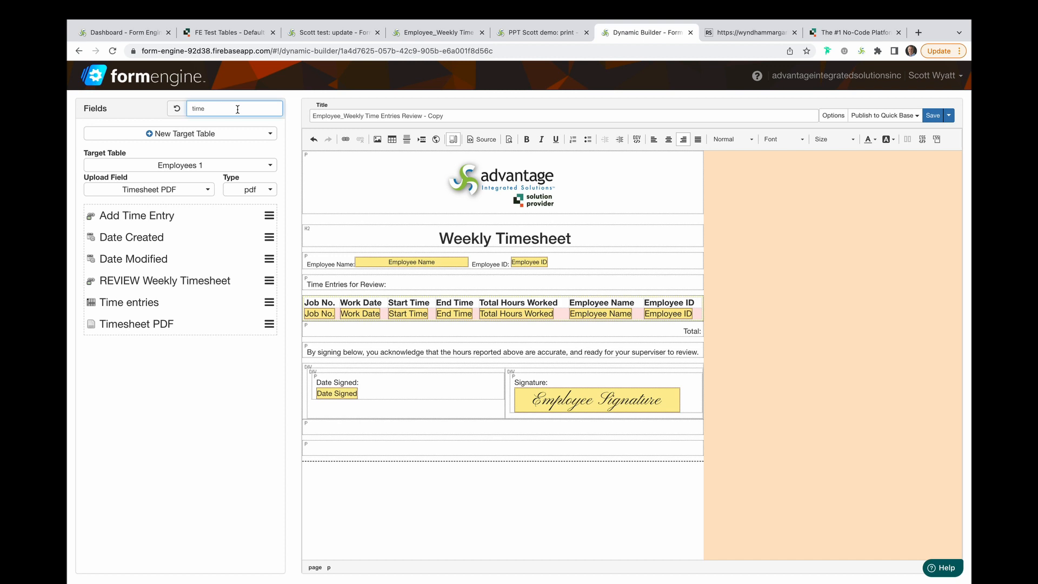
double_click(188, 109)
type("total")
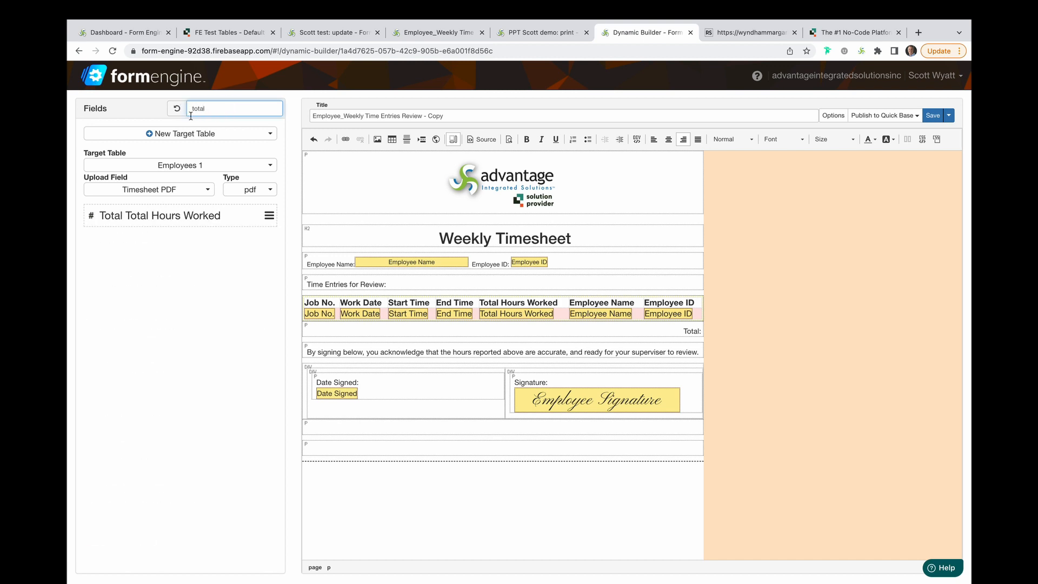
left_click(266, 216)
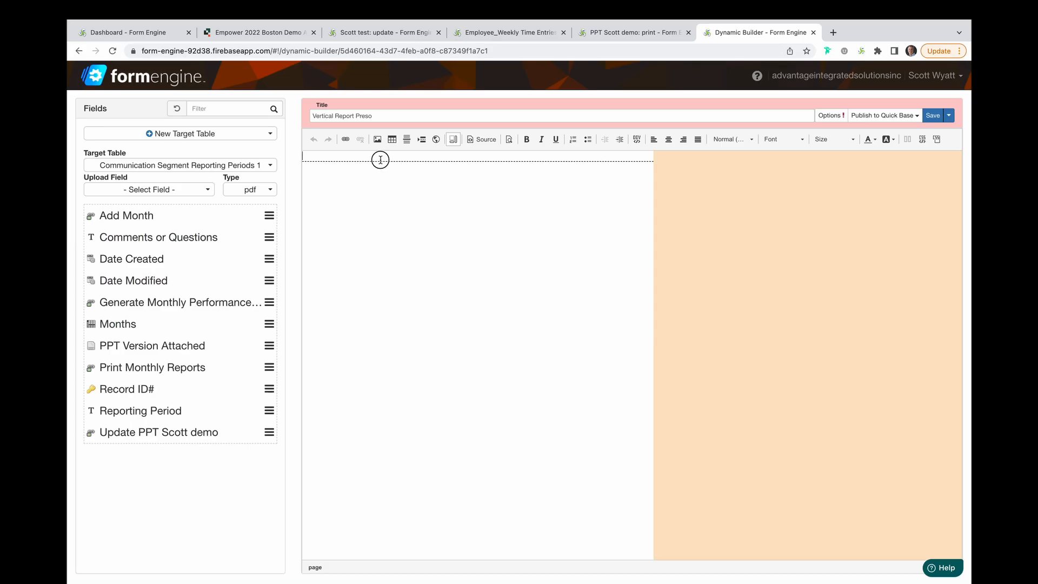
Add blank lines to the Vertical Report Preso template and insert the Months field on the last one as a Vertical report.
left_click(380, 159)
key("Return")
key("Return")
key("Return")
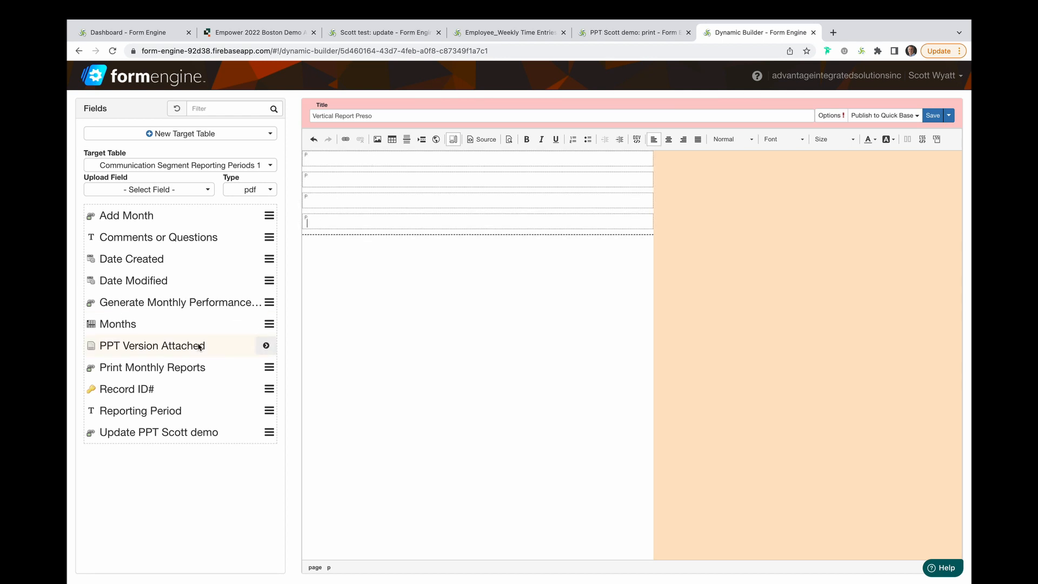
left_click_drag(267, 325, 410, 255)
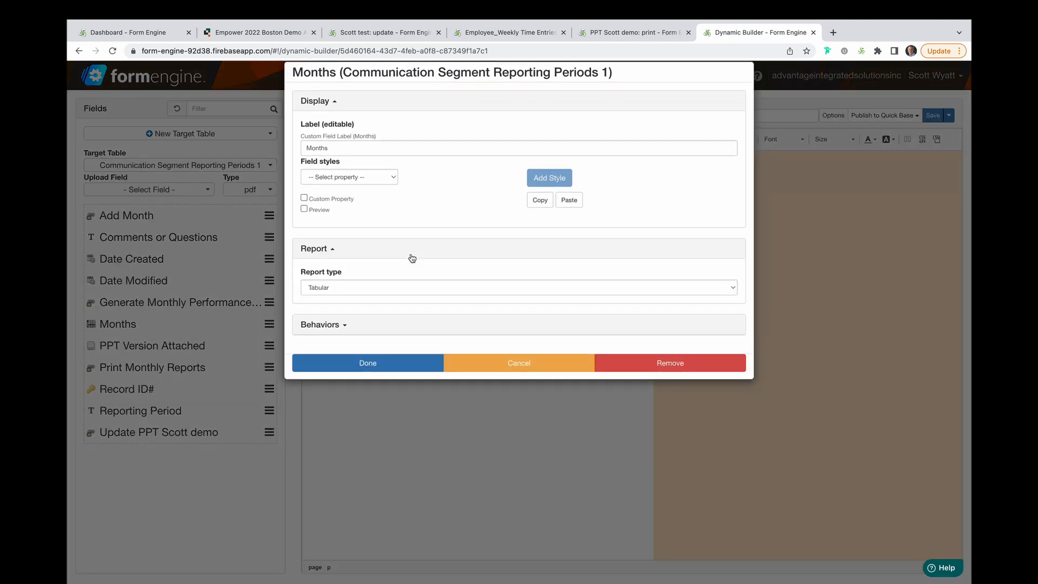
left_click(331, 292)
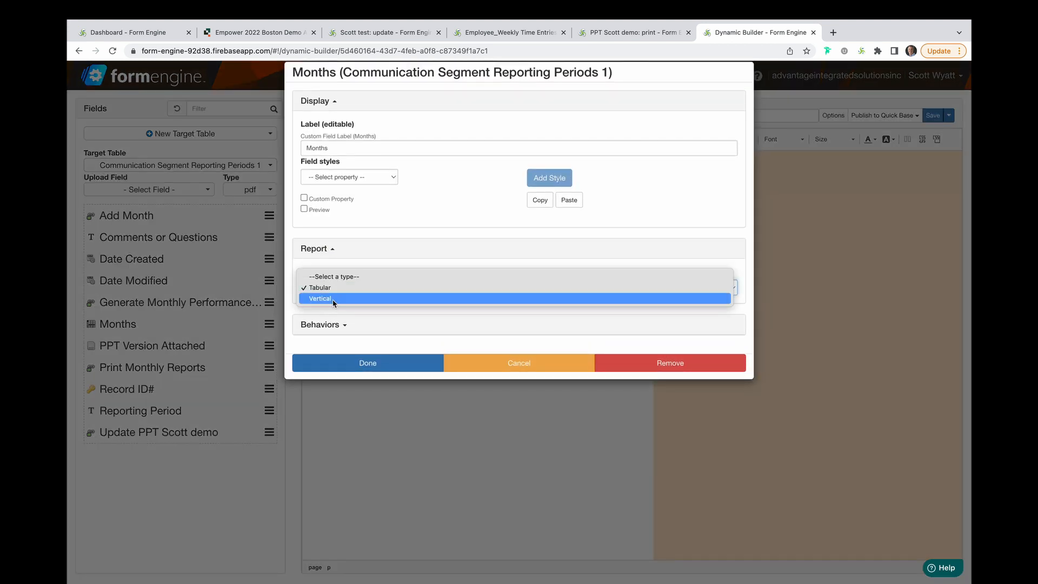
left_click(332, 299)
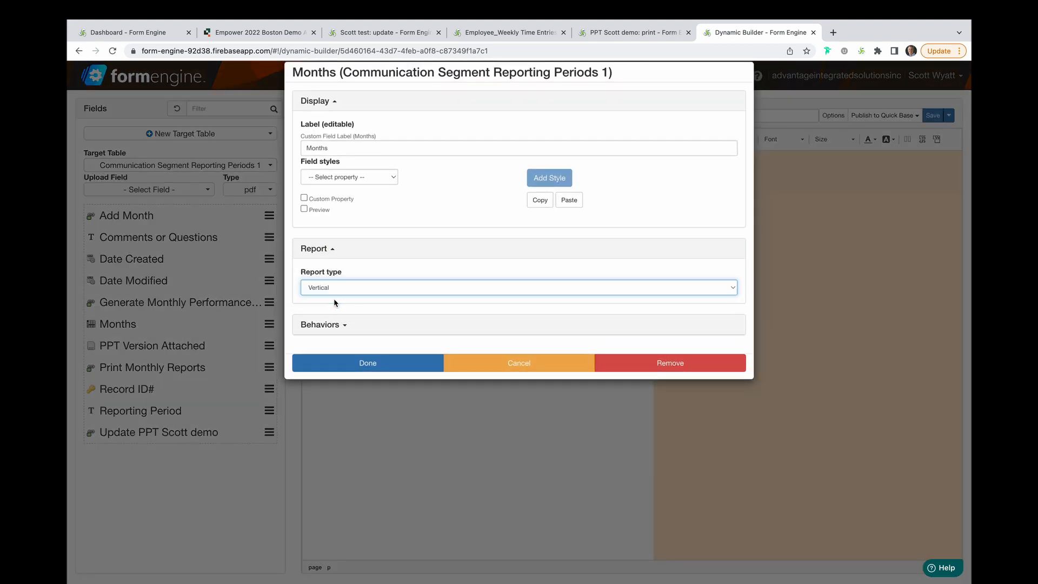
left_click(405, 363)
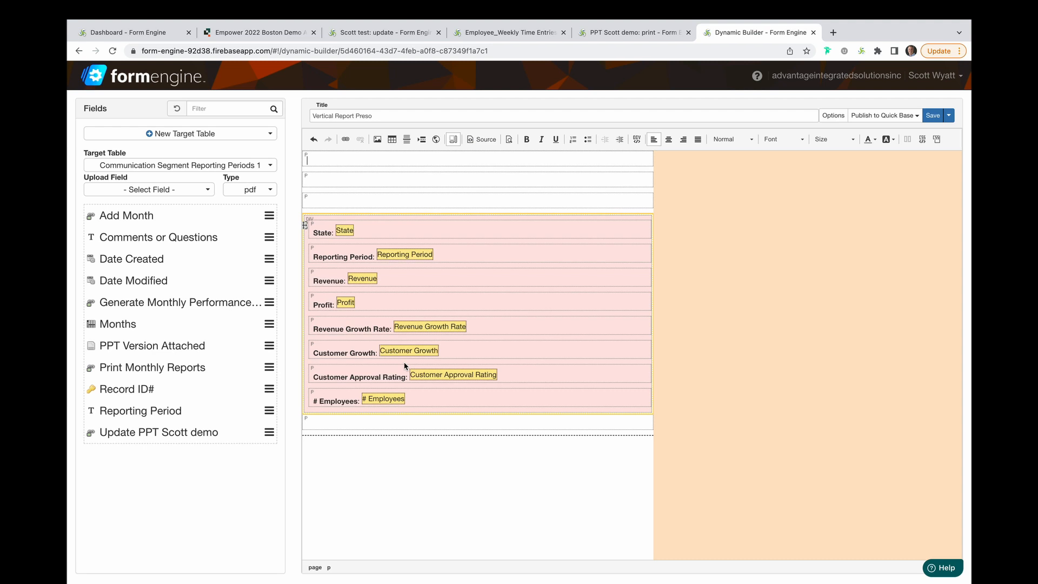
Publish the template as a Print Vertical Report Preso field in the Communication Segment Reporting Periods table, matched on Record ID#.
left_click(914, 115)
left_click(887, 261)
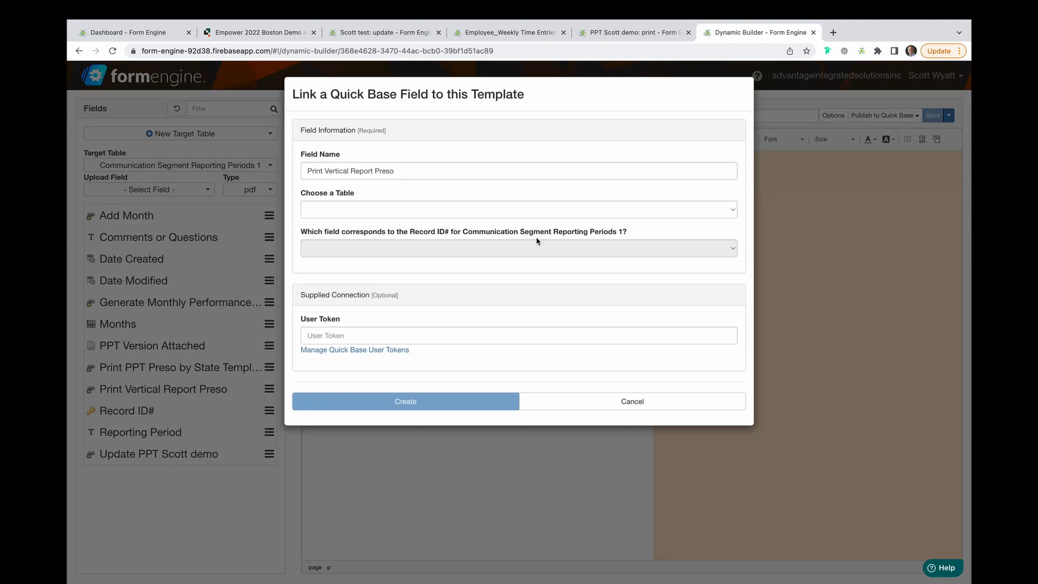
left_click(489, 212)
left_click(472, 225)
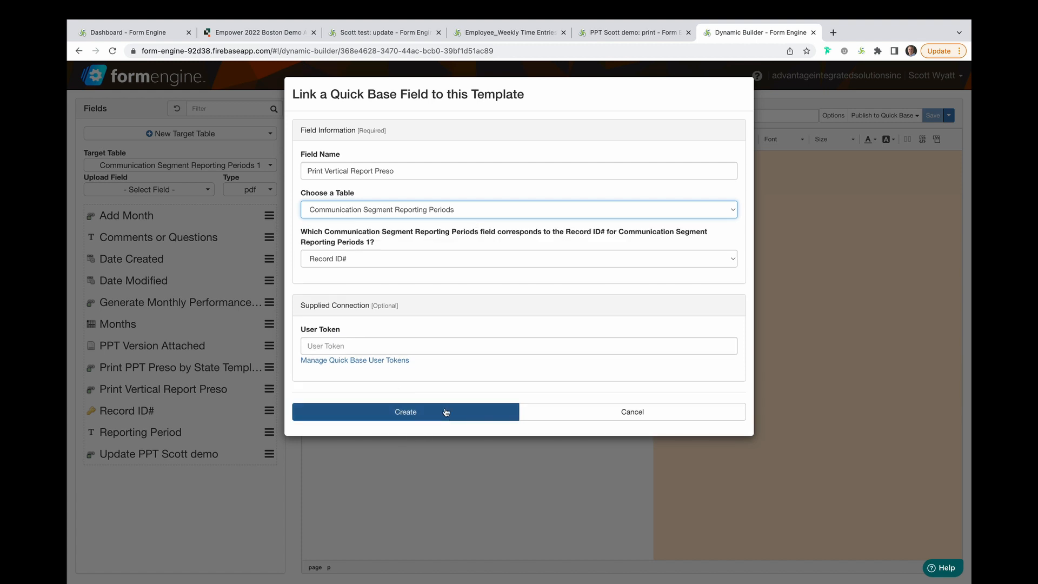
left_click(447, 410)
left_click(603, 137)
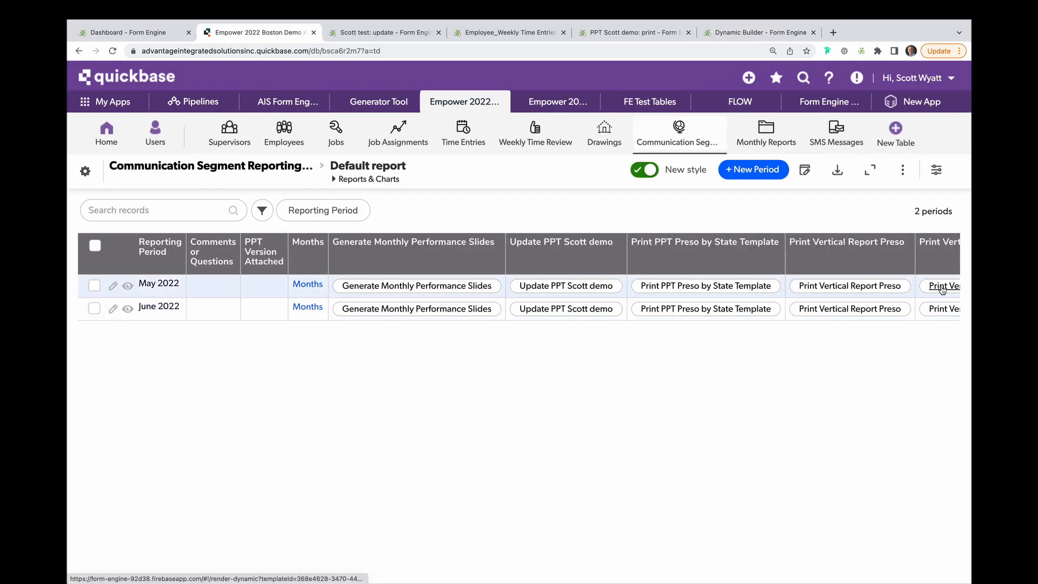
Examine the May 2022 record rendered with the Vertical Report Preso template, and close the rendered report.
left_click(942, 287)
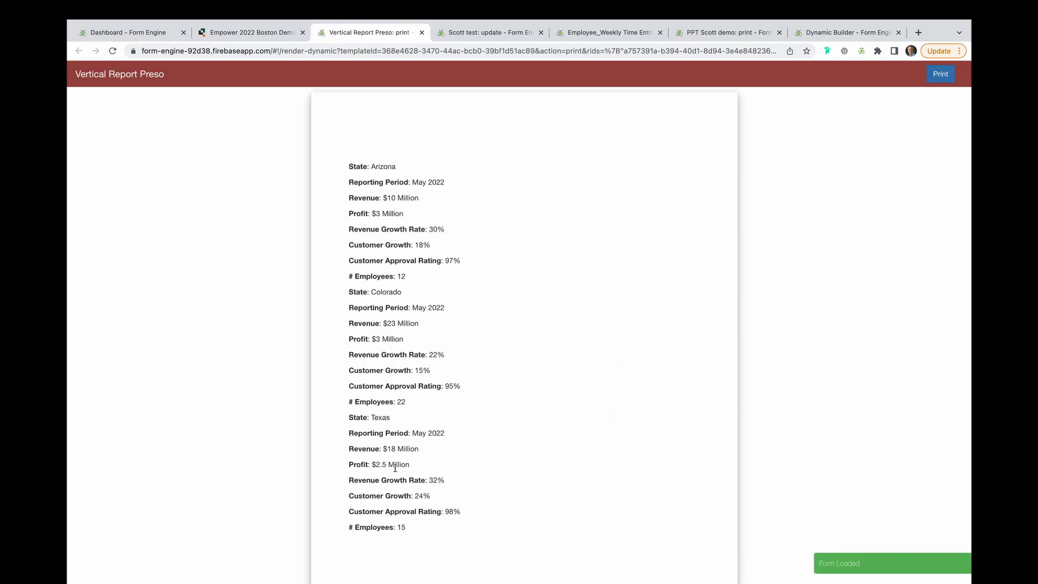
scroll(395, 468, "down", 1)
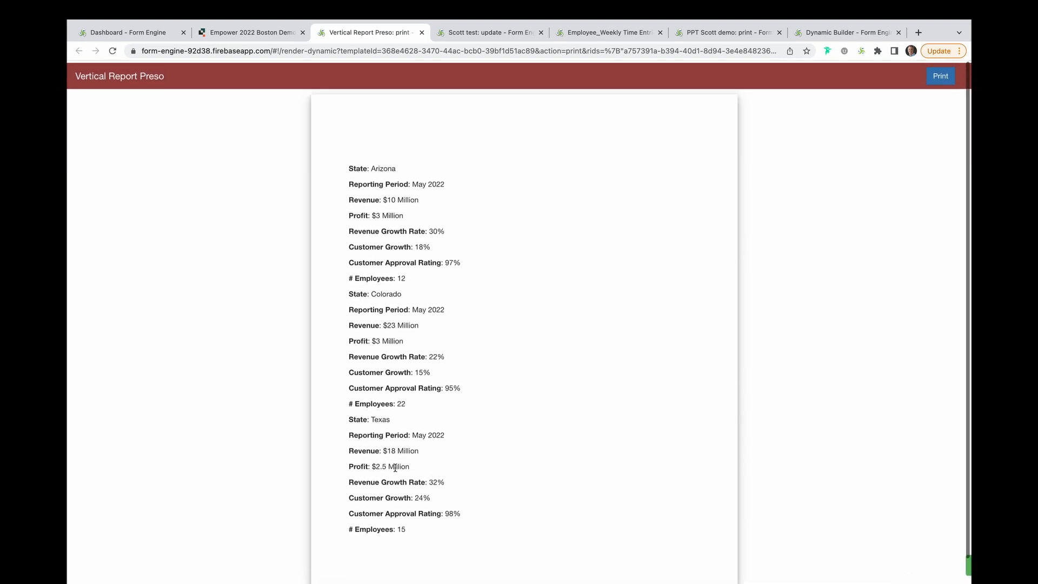
key("super+w")
Insert a page break at the # Employees line of the Months report.
left_click(462, 390)
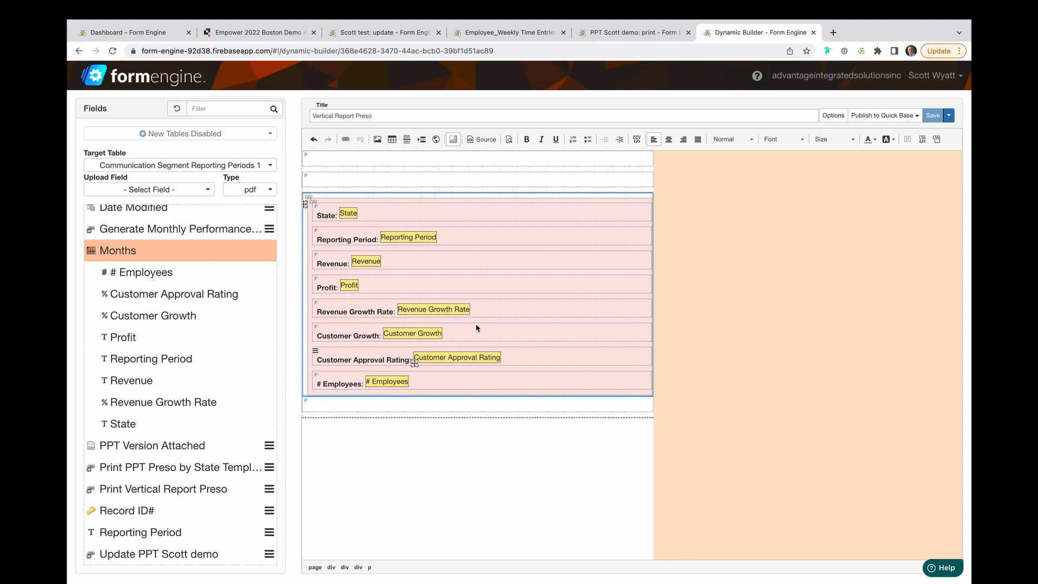
left_click(422, 140)
key("Return")
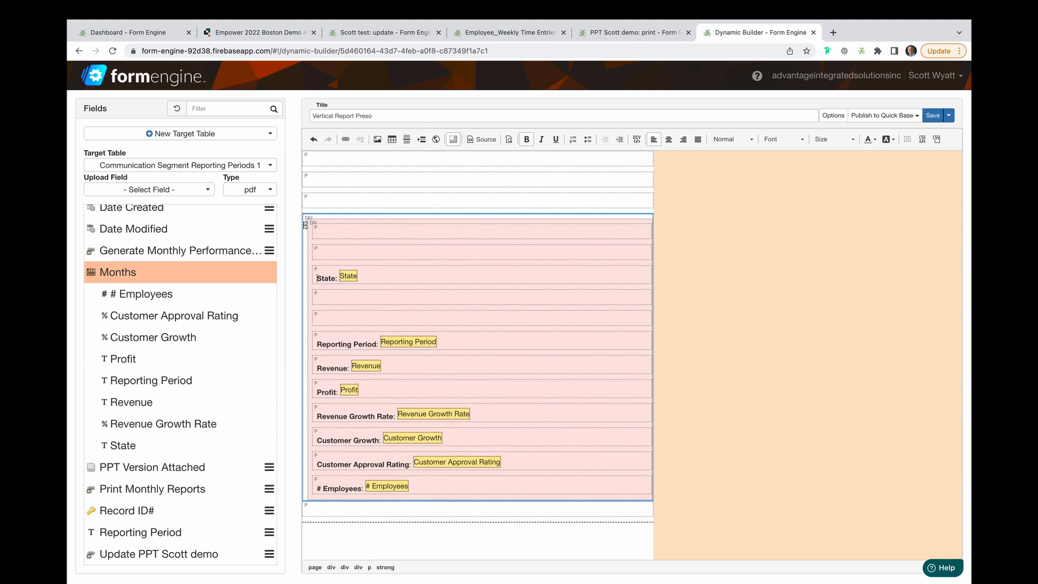
Add the heading "Monthly Performance Report" on the first line of the Months report and set its font size to 36.
left_click(454, 233)
type("Monthly Performance Report")
left_click_drag(424, 233, 321, 233)
left_click(852, 140)
scroll(843, 195, "down", 3)
left_click(833, 226)
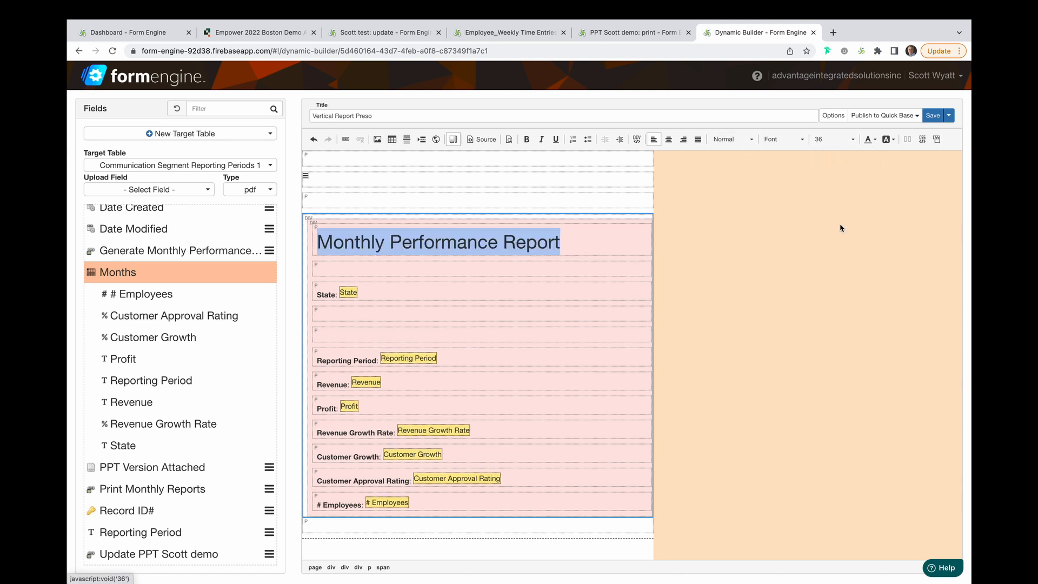
Center the Monthly Performance Report heading and make it bold and blue.
left_click(669, 140)
left_click(526, 139)
left_click(877, 142)
left_click(900, 192)
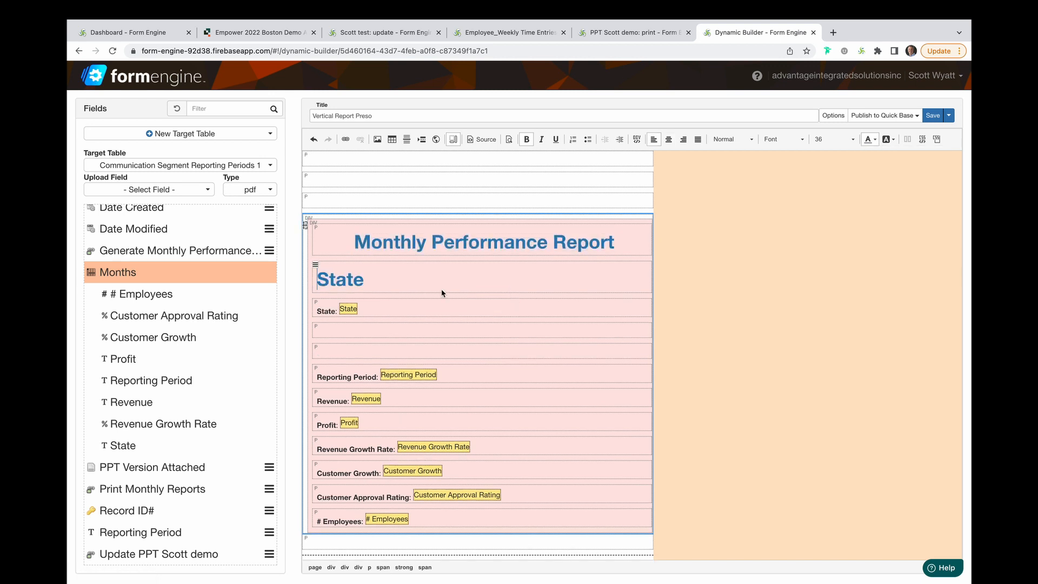
Change the font size of the State heading below the report title and center it.
double_click(340, 279)
left_click(849, 141)
left_click(847, 185)
left_click(669, 139)
Center the State field line below the State heading and delete its "State:" label.
left_click(347, 303)
left_click(669, 140)
left_click(484, 303)
key("BackSpace")
key("BackSpace")
key("BackSpace")
key("BackSpace")
key("BackSpace")
key("BackSpace")
Move the Revenue, Profit, Revenue Growth Rate, Customer Growth, Customer Approval Rating and # Employees fields into the cells below their matching headers.
left_click_drag(373, 472, 470, 387)
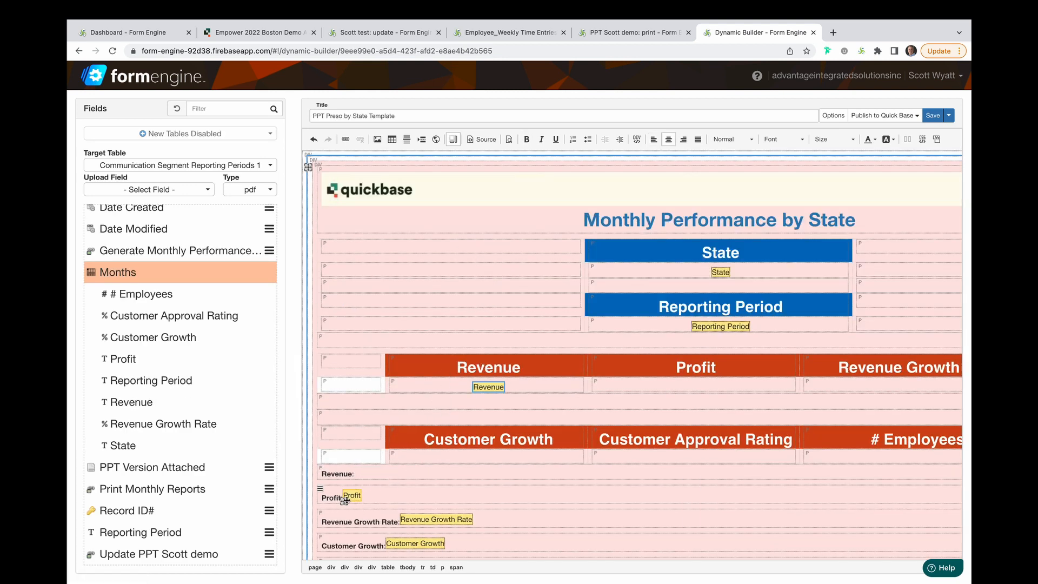
left_click_drag(351, 494, 686, 387)
left_click_drag(411, 515, 800, 385)
left_click_drag(415, 540, 476, 459)
scroll(410, 512, "down", 1)
left_click_drag(419, 504, 696, 404)
left_click_drag(391, 529, 917, 406)
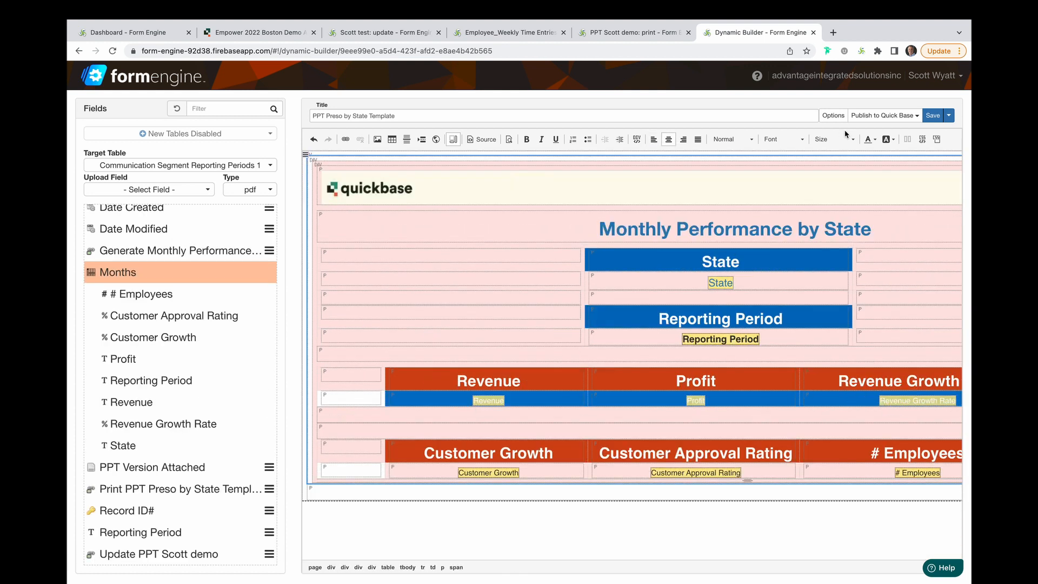
Set the font size of the Revenue, Profit and Revenue Growth Rate fields to 24.
left_click(832, 139)
scroll(840, 200, "down", 3)
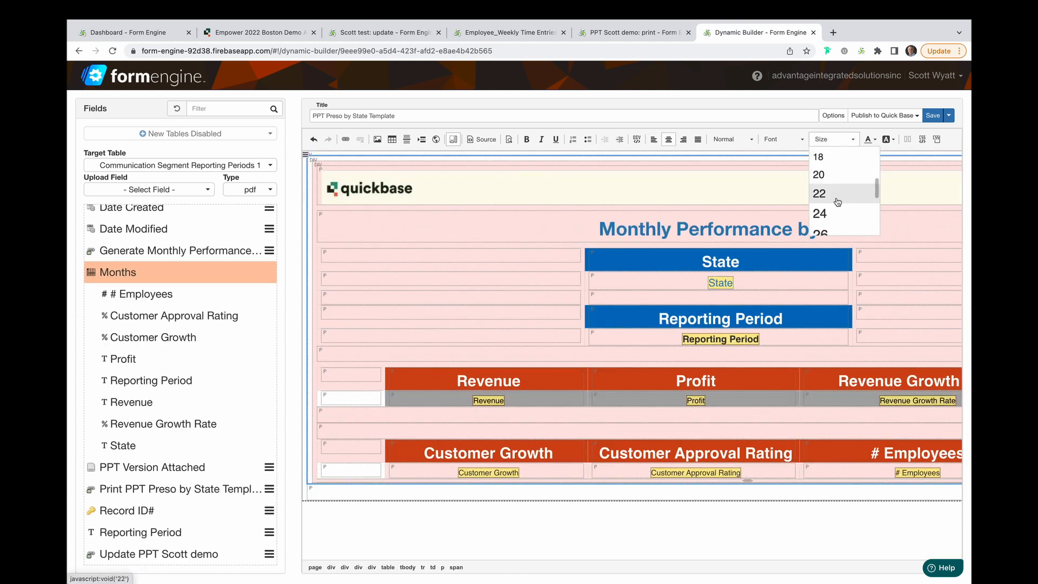
left_click(839, 213)
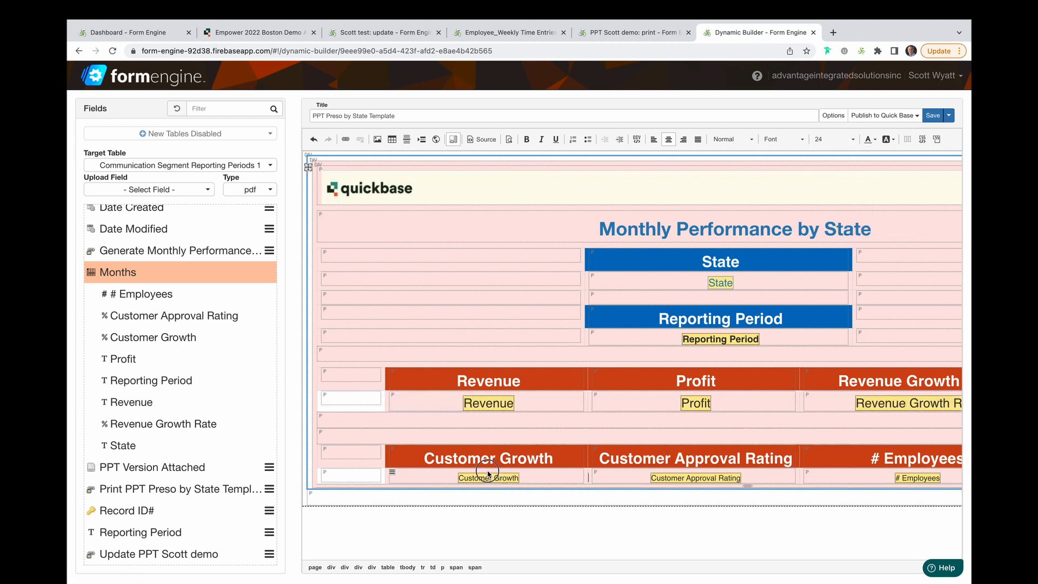
Set the Customer Growth, Customer Approval Rating and # Employees fields to font size 24 and bold.
left_click_drag(448, 474, 898, 483)
left_click(845, 141)
scroll(850, 202, "down", 3)
left_click(841, 198)
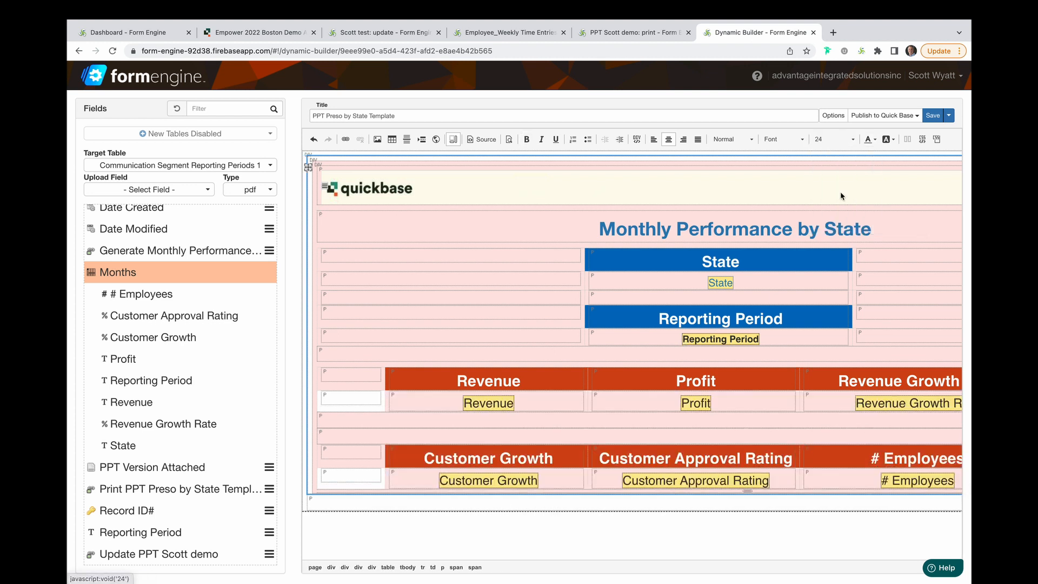
left_click(526, 139)
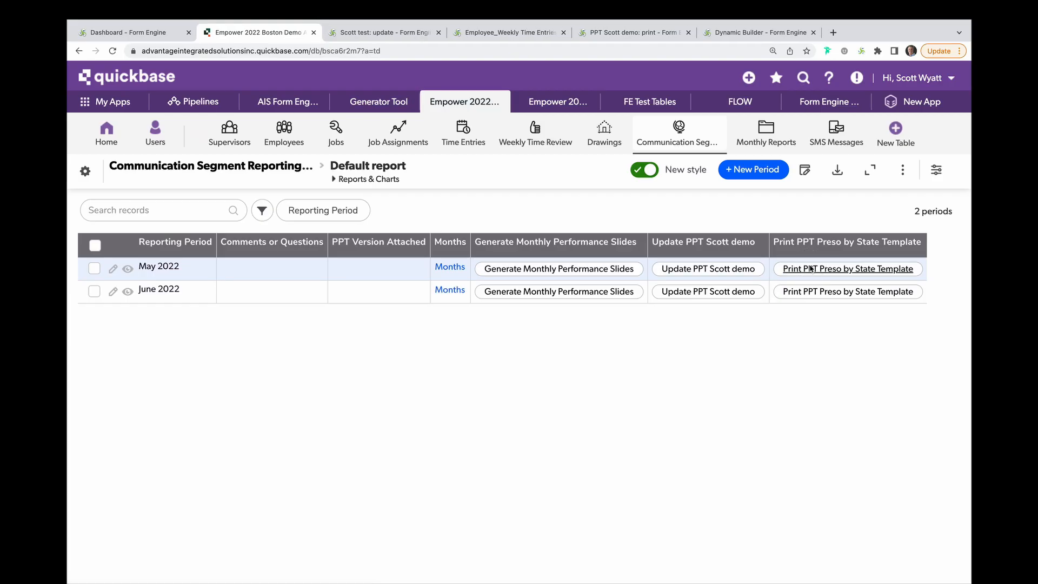
Render the May 2022 record with PPT Preso by State Template and download it under the file name PPT Preso by State Template.
left_click(810, 268)
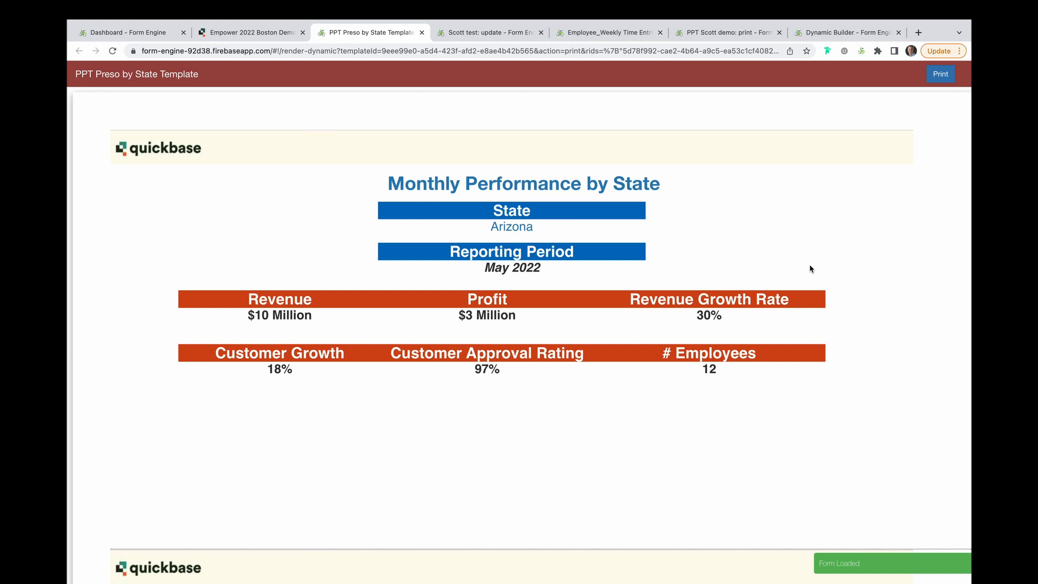
scroll(811, 269, "down", 1)
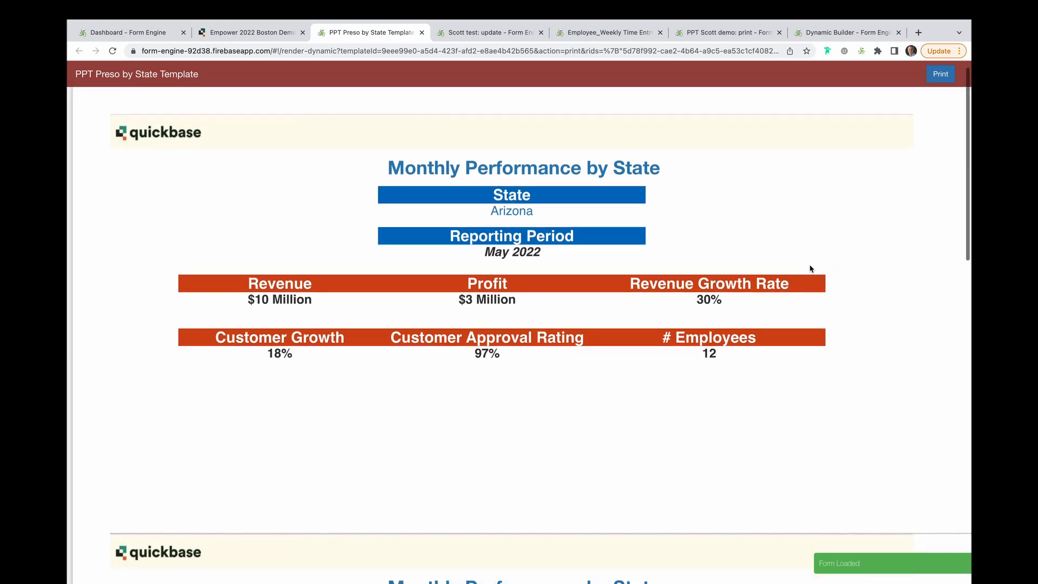
scroll(811, 269, "up", 1)
scroll(809, 269, "down", 5)
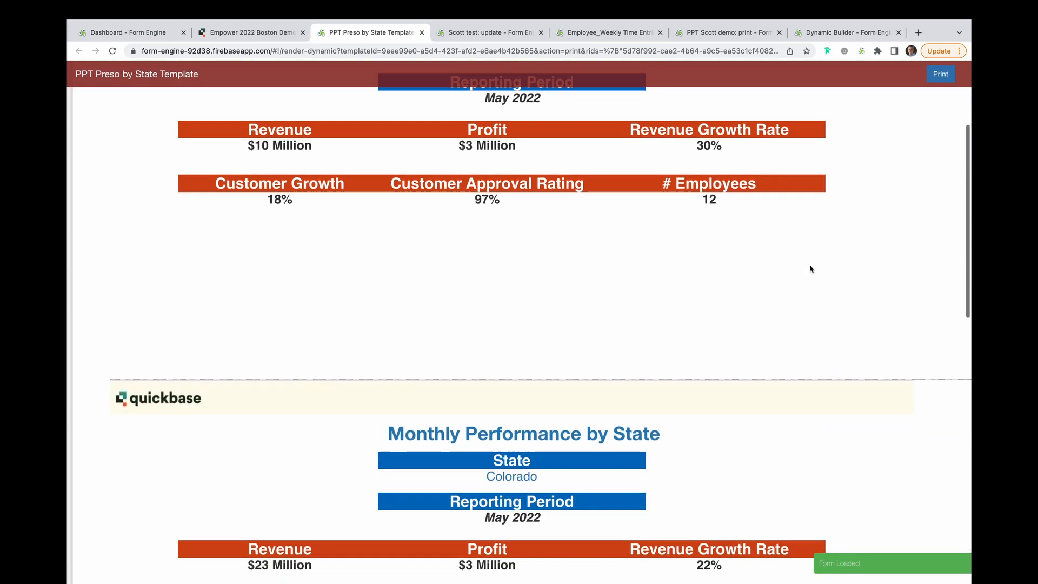
scroll(811, 269, "down", 2)
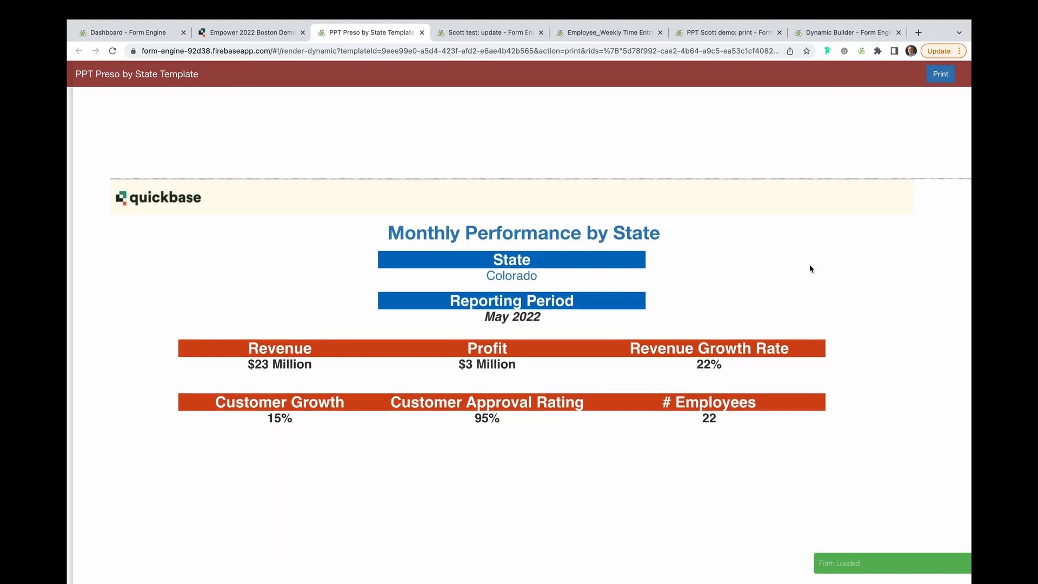
scroll(809, 269, "down", 7)
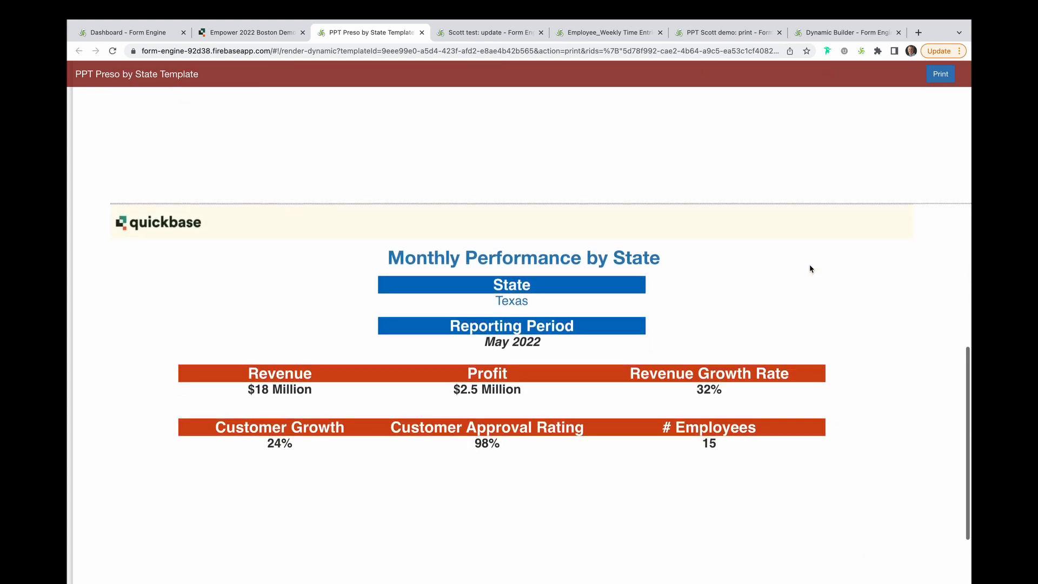
scroll(809, 269, "up", 14)
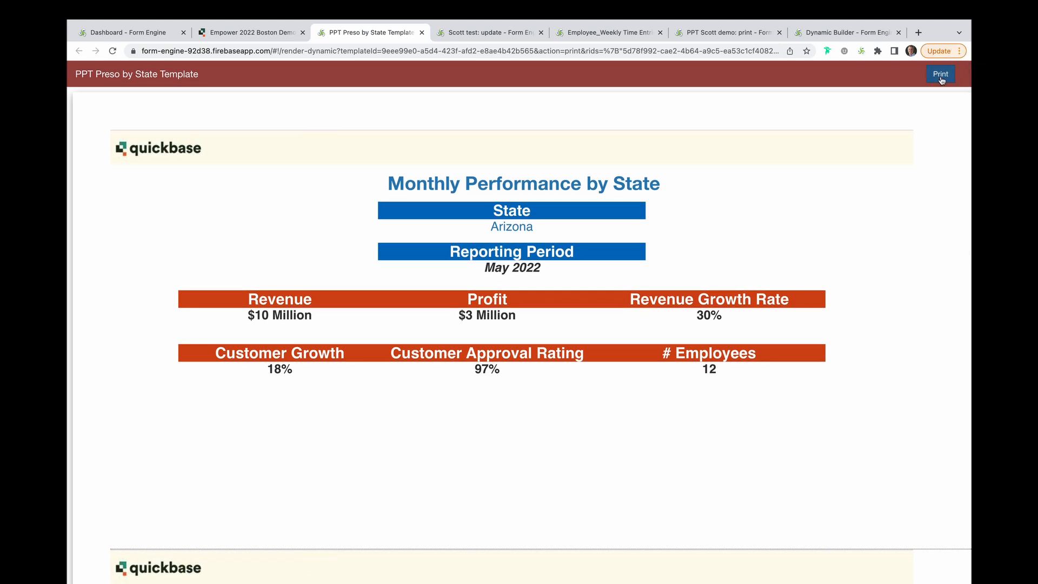
left_click(942, 79)
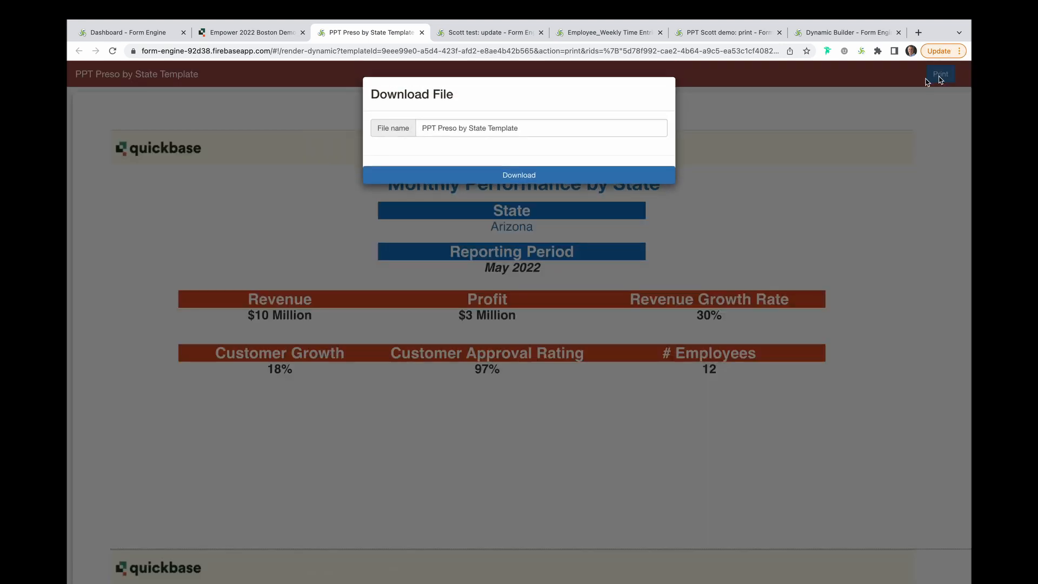
left_click(565, 176)
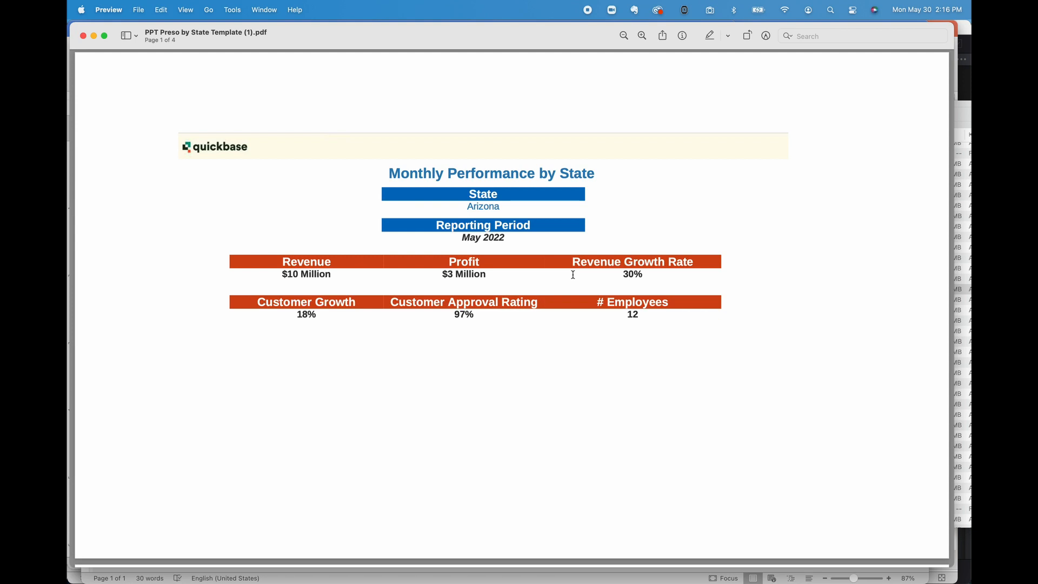
Examine the pages of the downloaded PPT Preso by State Template PDF for the layout of each state's report.
scroll(573, 275, "down", 5)
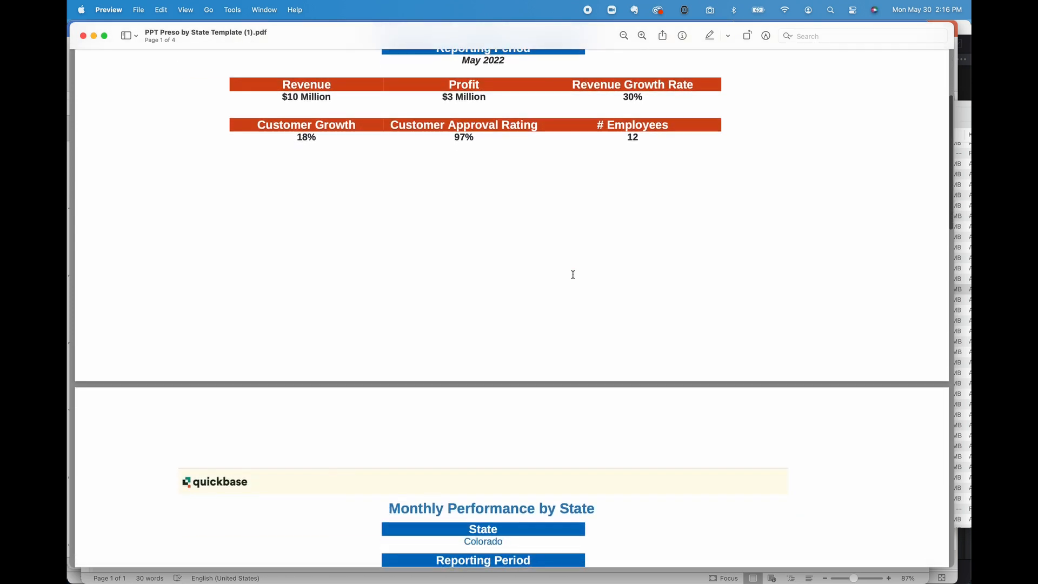
scroll(574, 275, "down", 4)
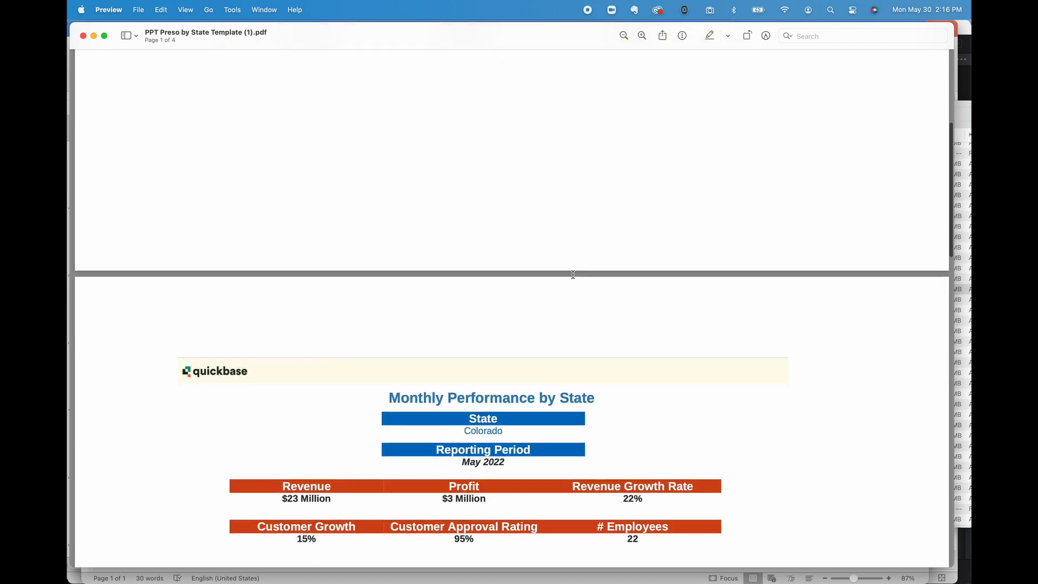
scroll(573, 275, "down", 4)
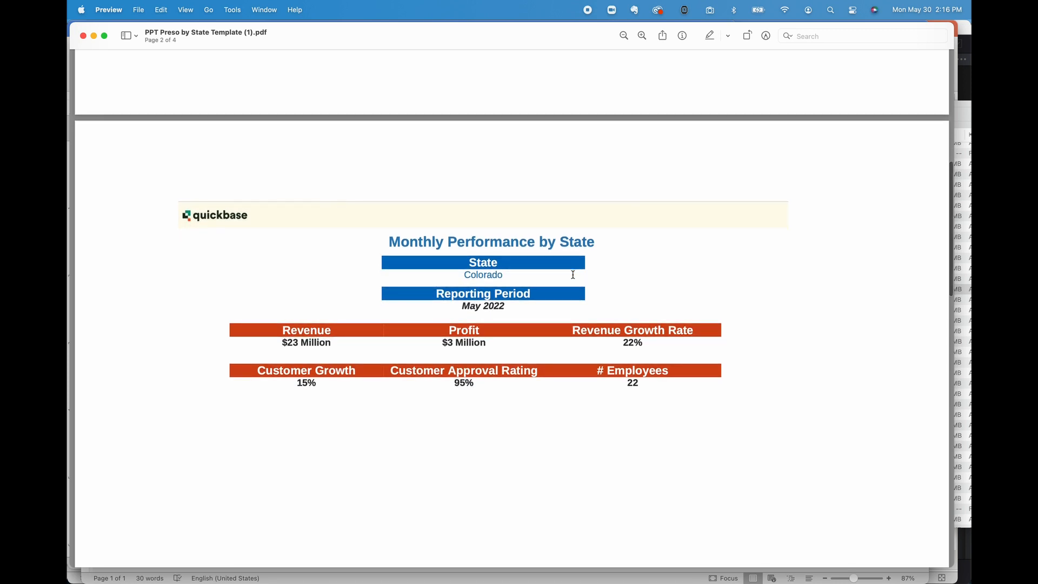
scroll(574, 275, "down", 2)
scroll(574, 275, "down", 8)
scroll(574, 275, "down", 7)
scroll(573, 276, "down", 10)
scroll(573, 275, "down", 2)
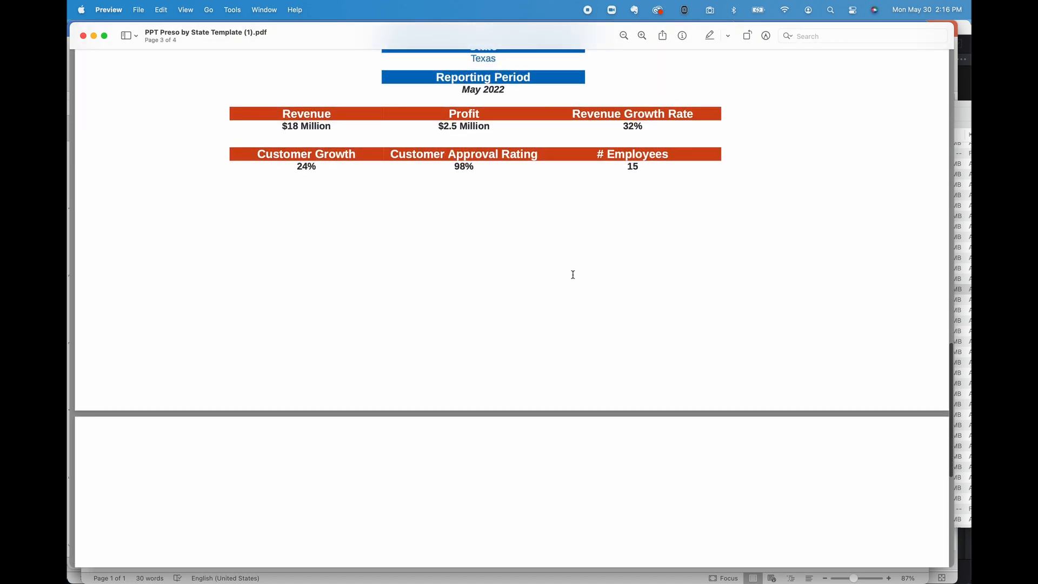